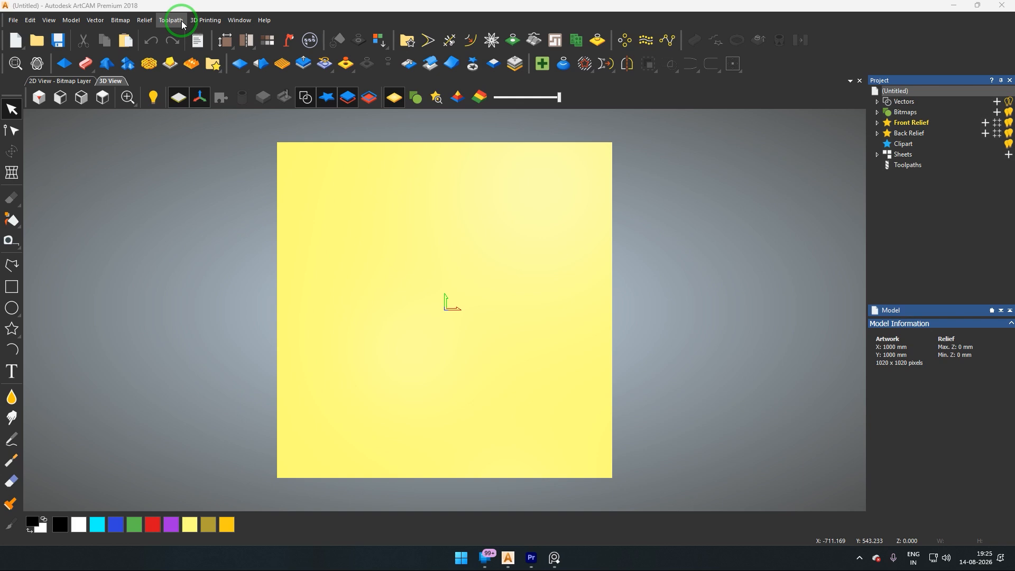
left_click(96, 23)
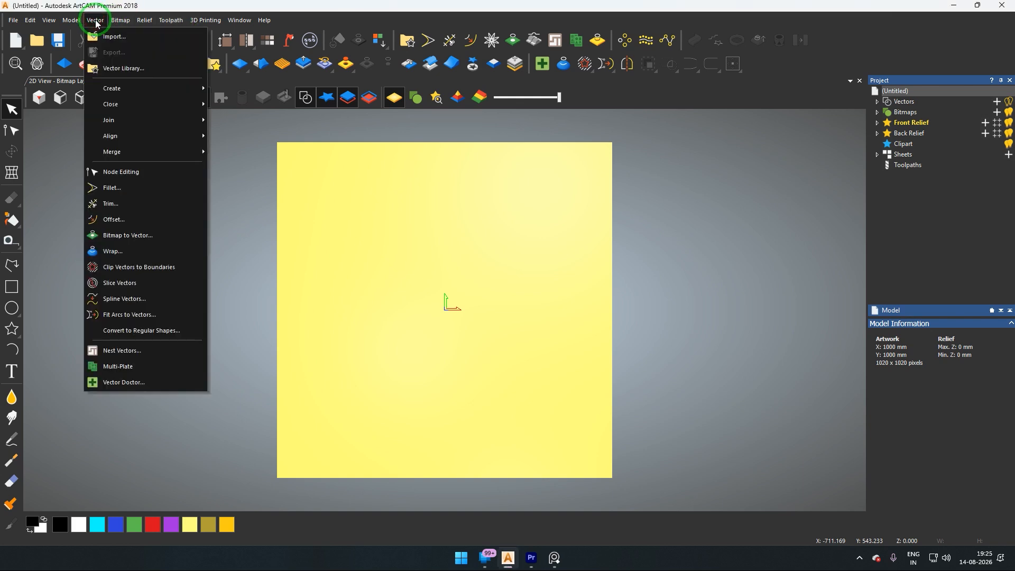
left_click(543, 4)
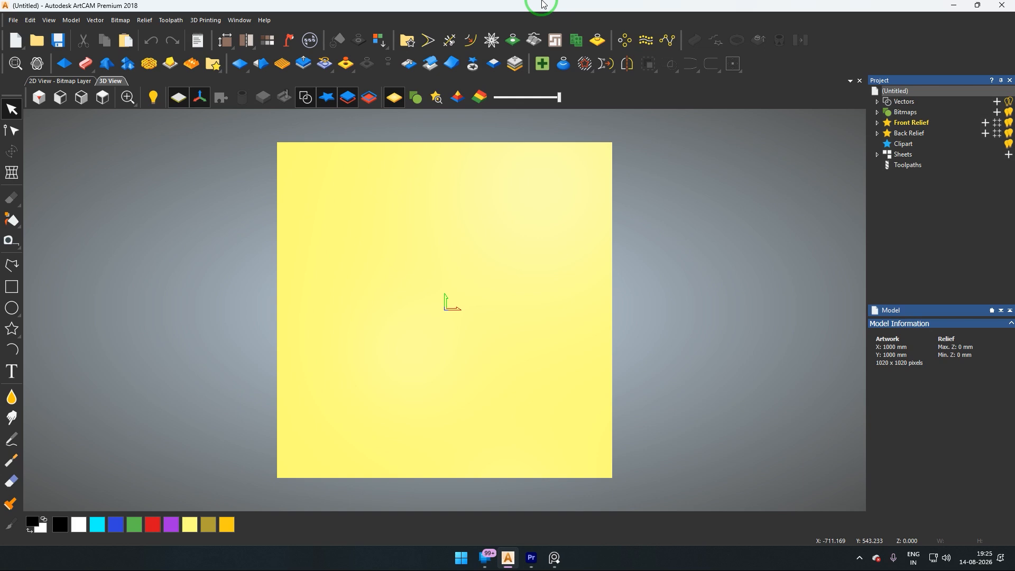
- Switch to the PureRef board and sketch crossing horizontal and vertical axes, labelling the origin 0 and the axes X and Y
left_click(554, 558)
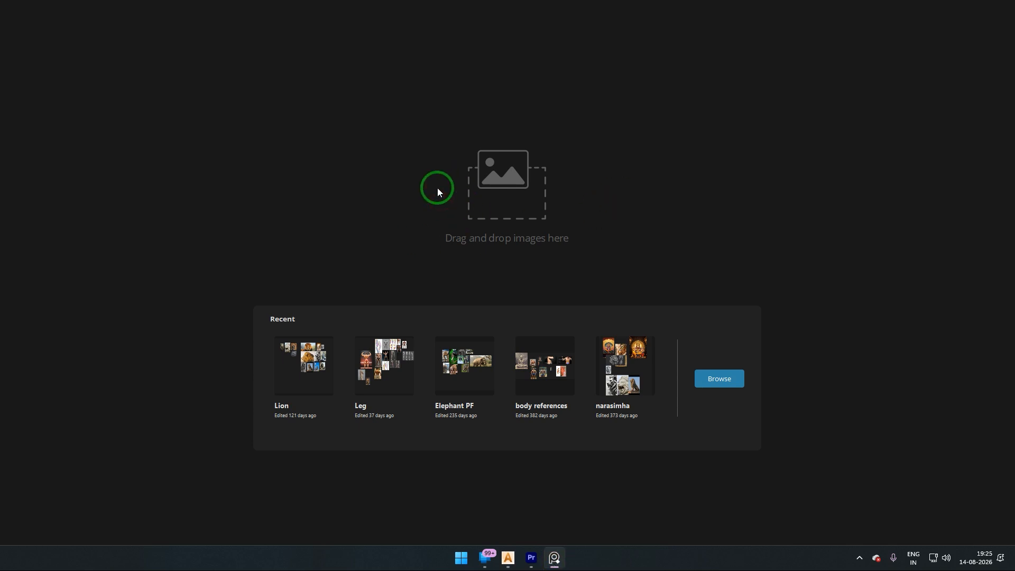
left_click_drag(315, 190, 777, 174)
mouse_move(525, 34)
left_mouse_down()
mouse_move(541, 141)
mouse_move(598, 332)
left_mouse_up()
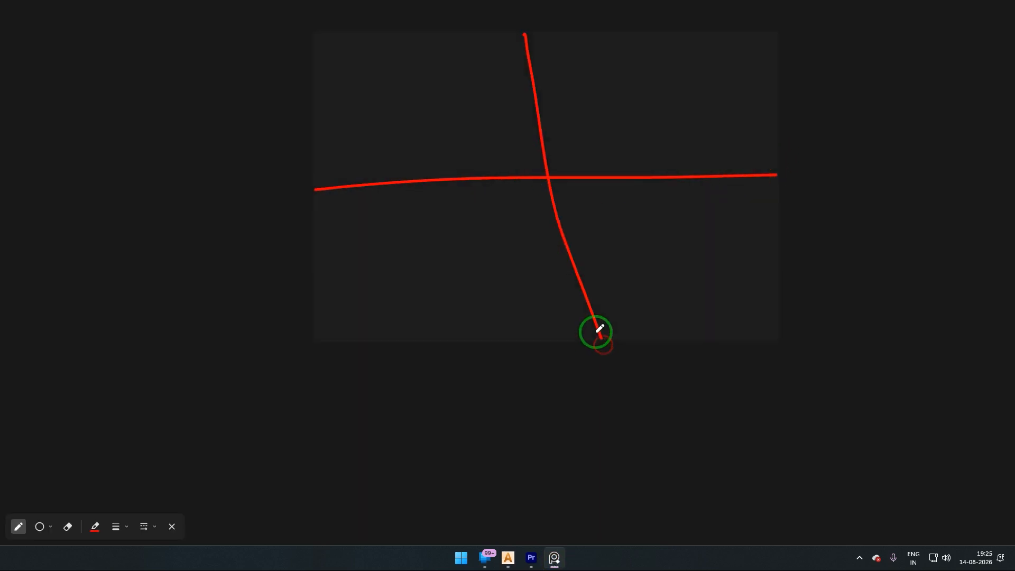
middle_click_drag(584, 333, 560, 399)
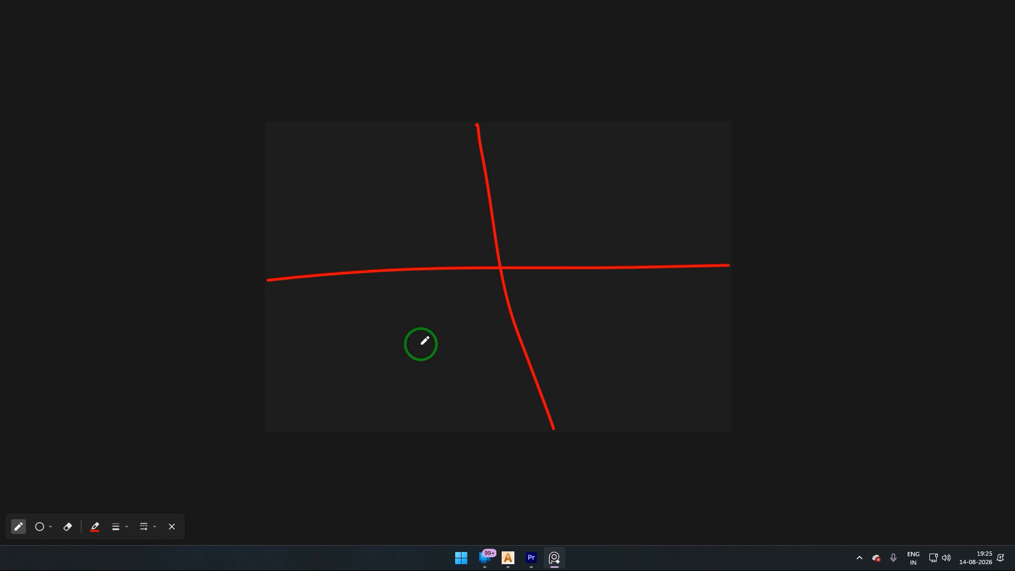
left_click_drag(465, 285, 452, 288)
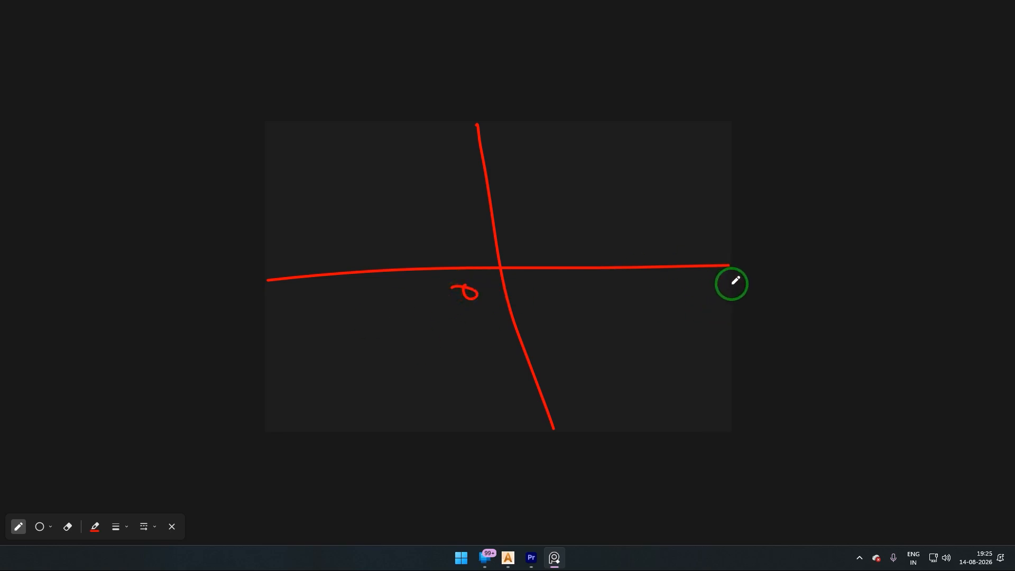
mouse_move(712, 282)
left_mouse_down()
mouse_move(736, 290)
mouse_move(719, 302)
left_mouse_up()
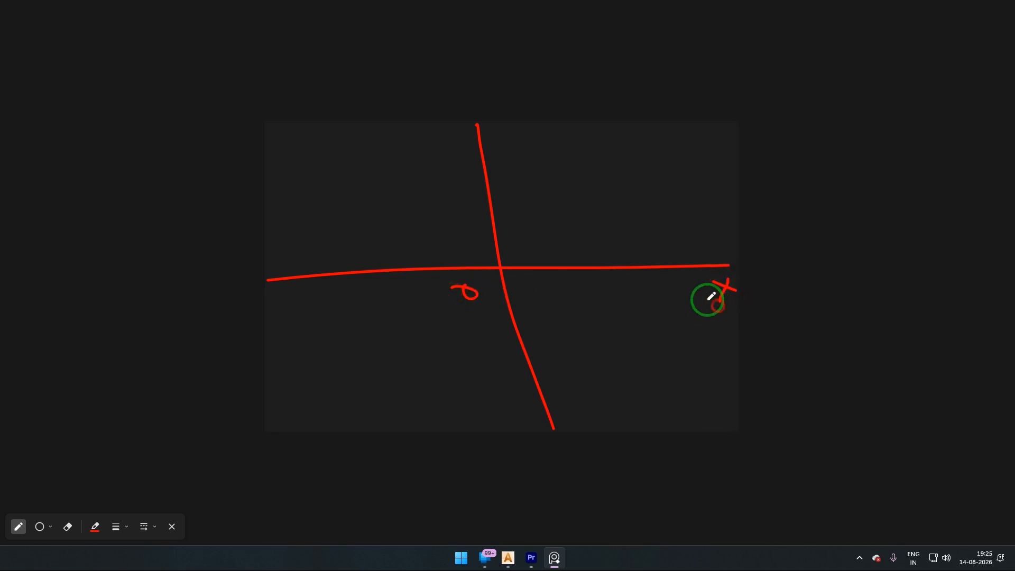
left_click_drag(440, 109, 461, 127)
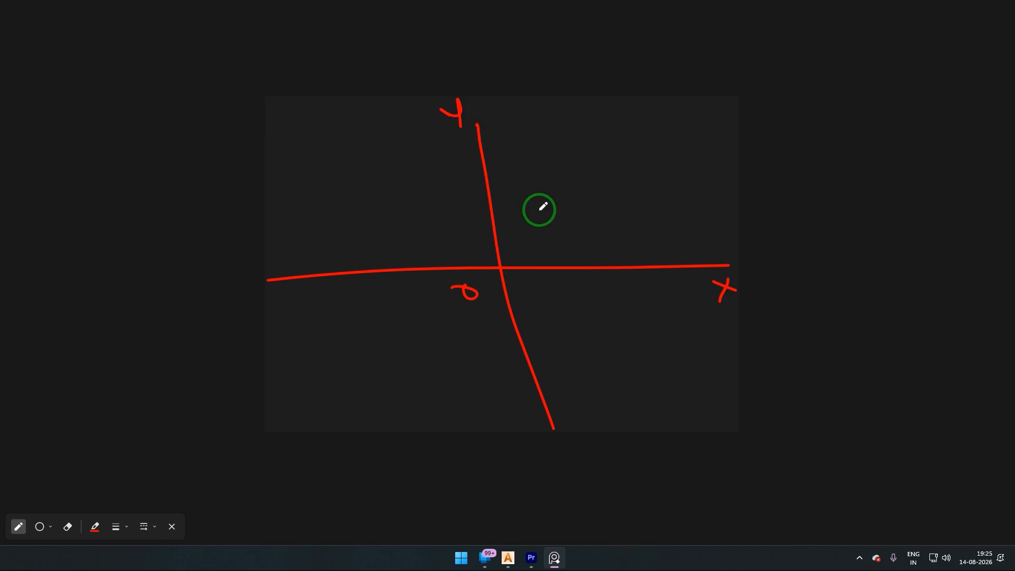
- Sketch a rectangle from the origin in the positive X-Y quadrant and mark a point labelled (x,y) inside it
mouse_move(488, 183)
left_mouse_down()
mouse_move(621, 175)
mouse_move(642, 280)
left_mouse_up()
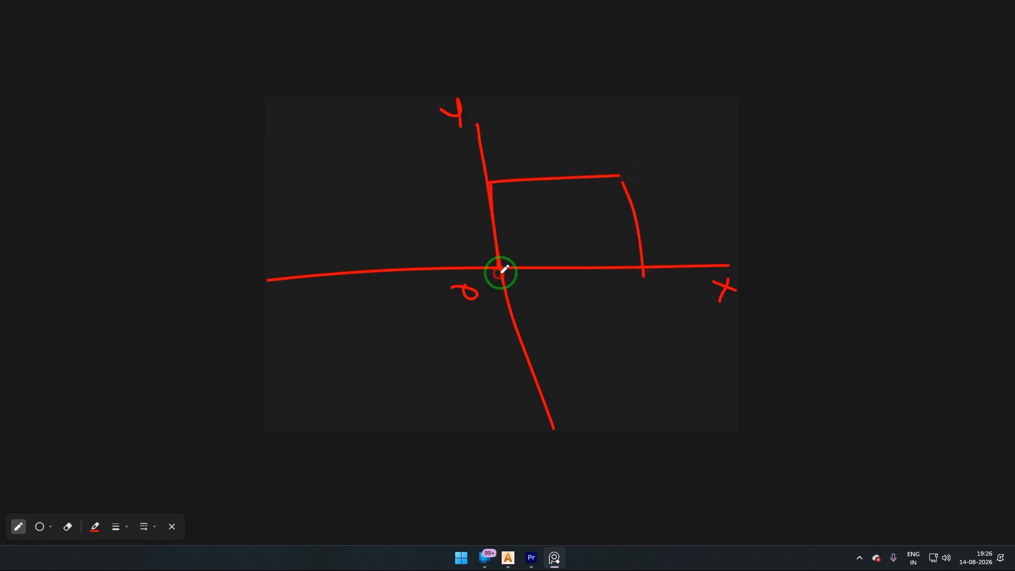
left_click_drag(499, 269, 623, 178)
left_click_drag(490, 185, 620, 176)
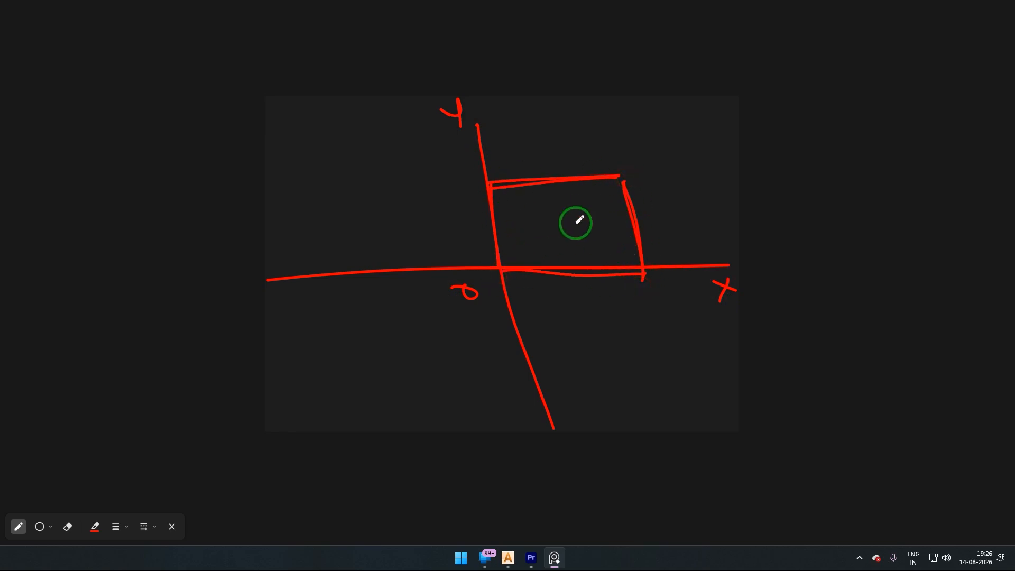
left_click(532, 227)
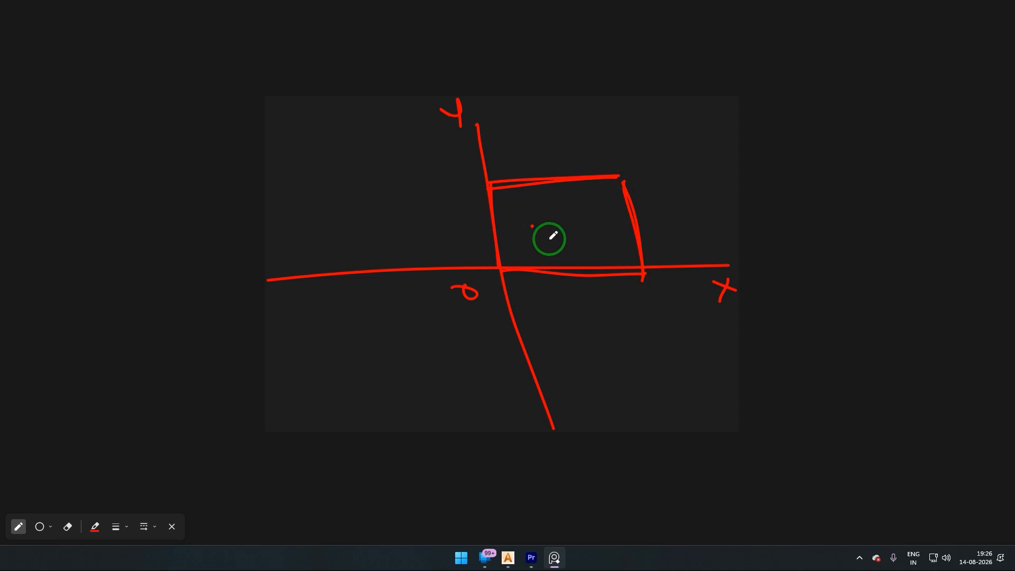
mouse_move(540, 214)
left_mouse_down()
mouse_move(553, 222)
mouse_move(561, 208)
mouse_move(591, 222)
left_mouse_up()
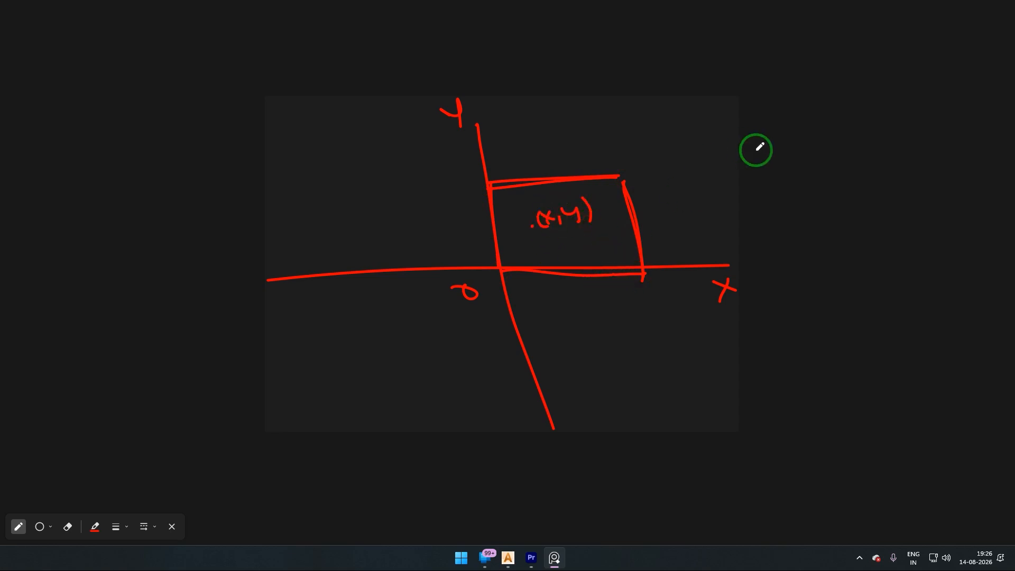
- Sketch a straight line through points and an arched curve beside the axes, and write the heading "Vector" above them
left_click(744, 151)
mouse_move(707, 171)
left_mouse_down()
mouse_move(788, 132)
mouse_move(694, 182)
left_mouse_up()
left_click_drag(775, 158, 743, 246)
left_click_drag(828, 185, 840, 193)
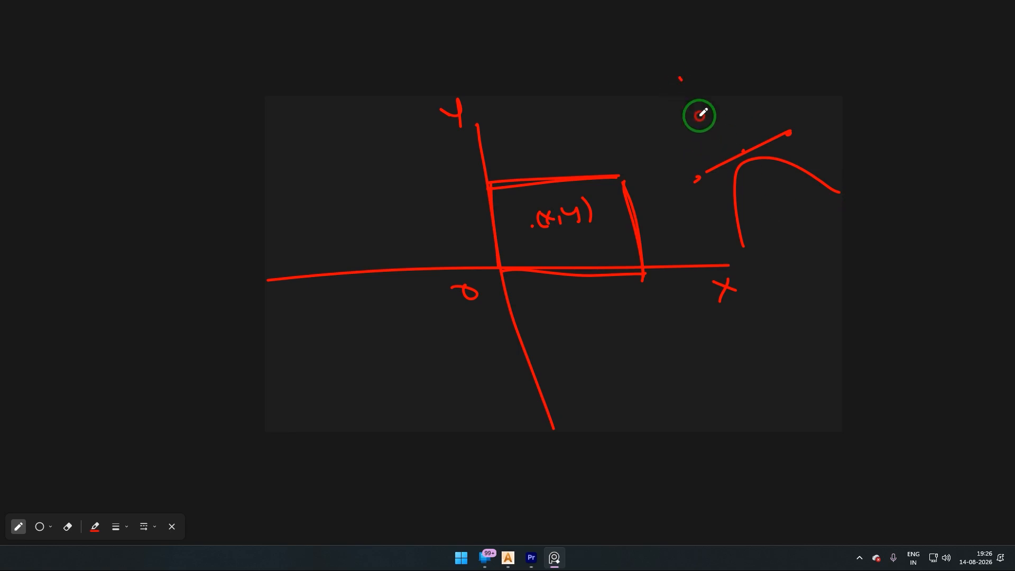
left_click_drag(680, 77, 715, 69)
left_click_drag(728, 93, 764, 103)
mouse_move(771, 95)
left_mouse_down()
mouse_move(787, 78)
mouse_move(798, 87)
mouse_move(820, 76)
left_mouse_up()
left_click(831, 76)
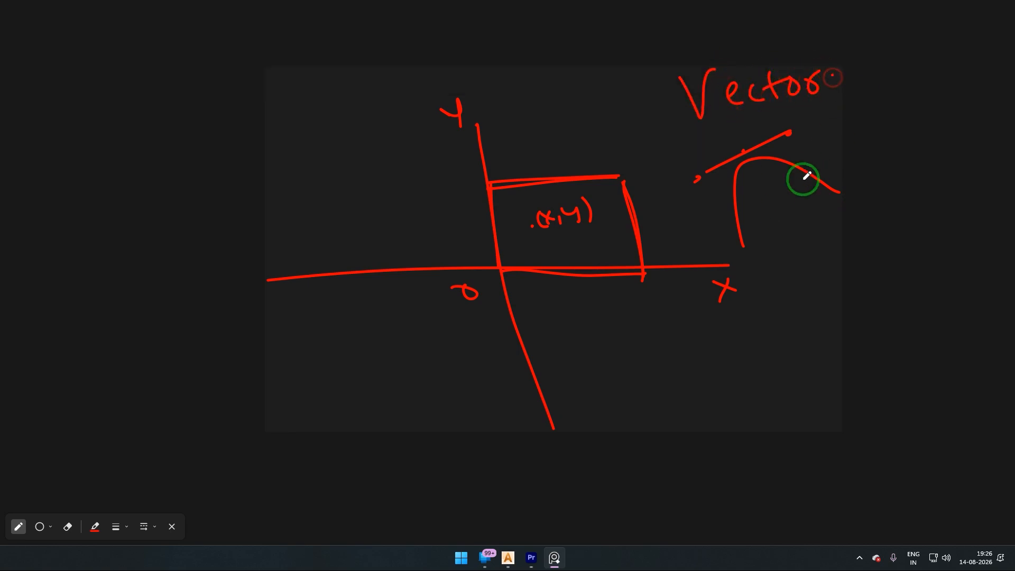
- Write the heading "Raster" beside "Vector", underline it twice, and add "/Bitmap" after it
middle_click_drag(800, 176, 587, 183)
mouse_move(726, 79)
left_mouse_down()
mouse_move(738, 112)
mouse_move(832, 74)
left_mouse_up()
left_click_drag(765, 126, 804, 114)
left_click_drag(746, 123, 829, 105)
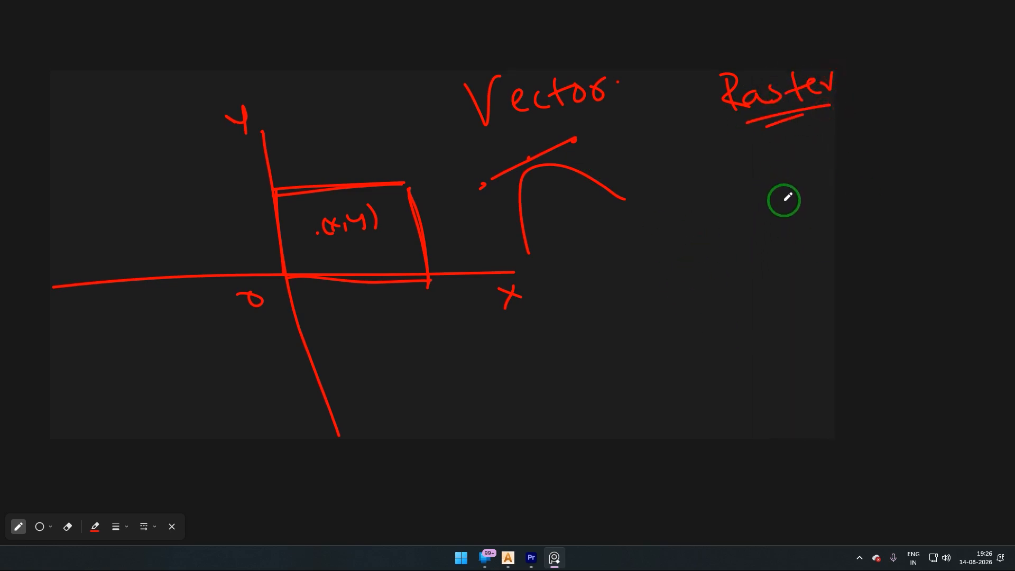
mouse_move(846, 91)
left_mouse_down()
mouse_move(821, 153)
mouse_move(934, 122)
mouse_move(949, 139)
left_mouse_up()
- Sketch a small grid of adjoining pixel cells below the Raster/Bitmap heading and minimize the board
mouse_move(827, 211)
left_mouse_down()
mouse_move(784, 211)
mouse_move(827, 238)
mouse_move(875, 202)
mouse_move(872, 236)
mouse_move(832, 269)
mouse_move(840, 269)
left_mouse_up()
mouse_move(878, 237)
left_mouse_down()
mouse_move(870, 265)
mouse_move(834, 267)
left_mouse_up()
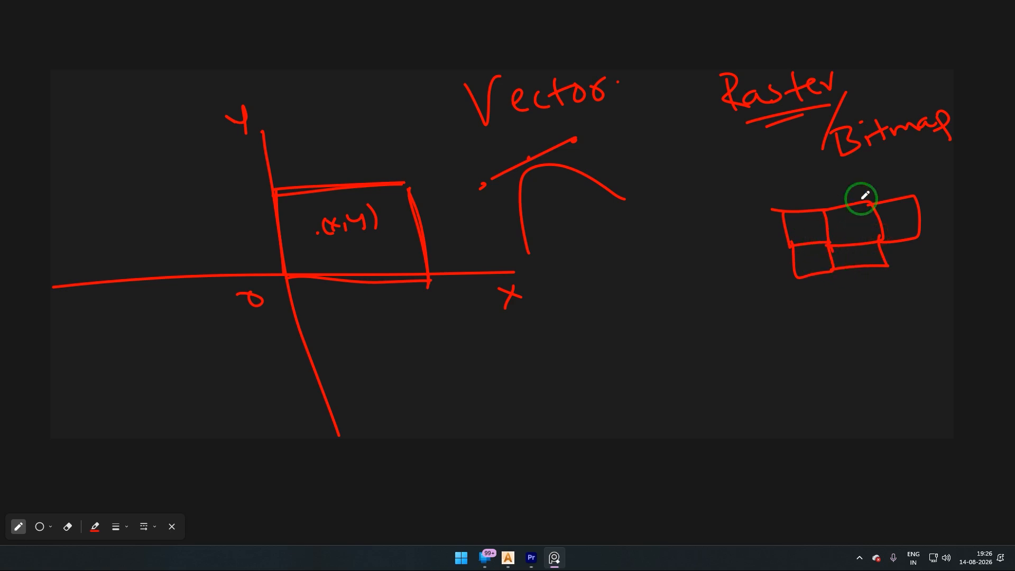
mouse_move(977, 9)
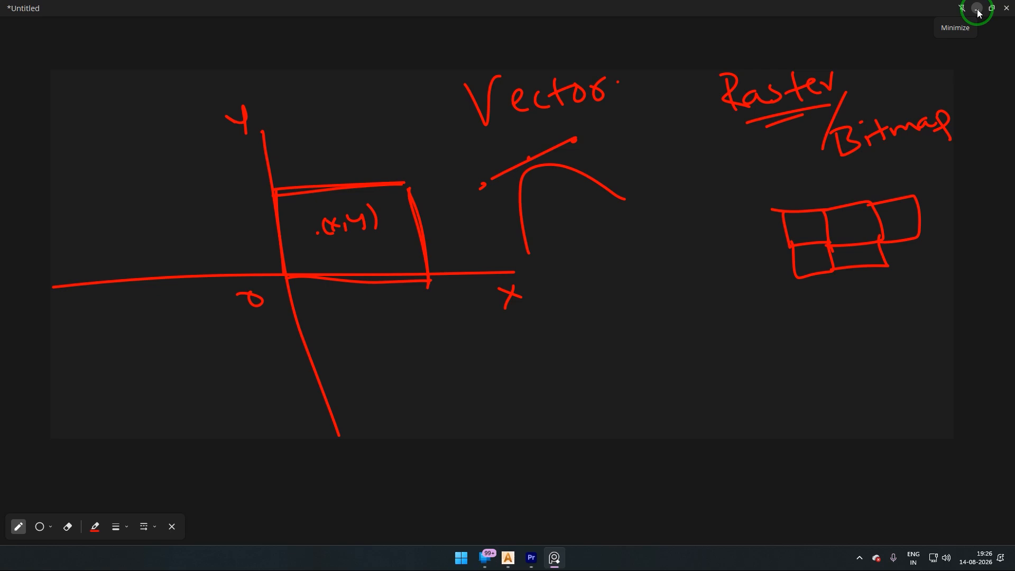
left_click(977, 9)
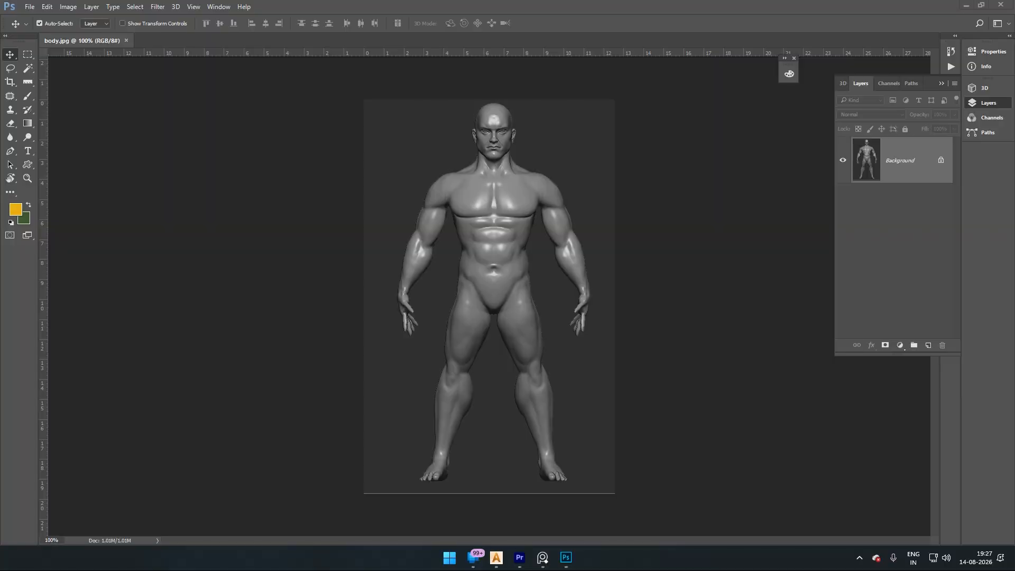
- Switch to Photoshop and magnify body.jpg to 3200% to examine the individual pixels across the figure's torso
left_click(502, 213)
key("z")
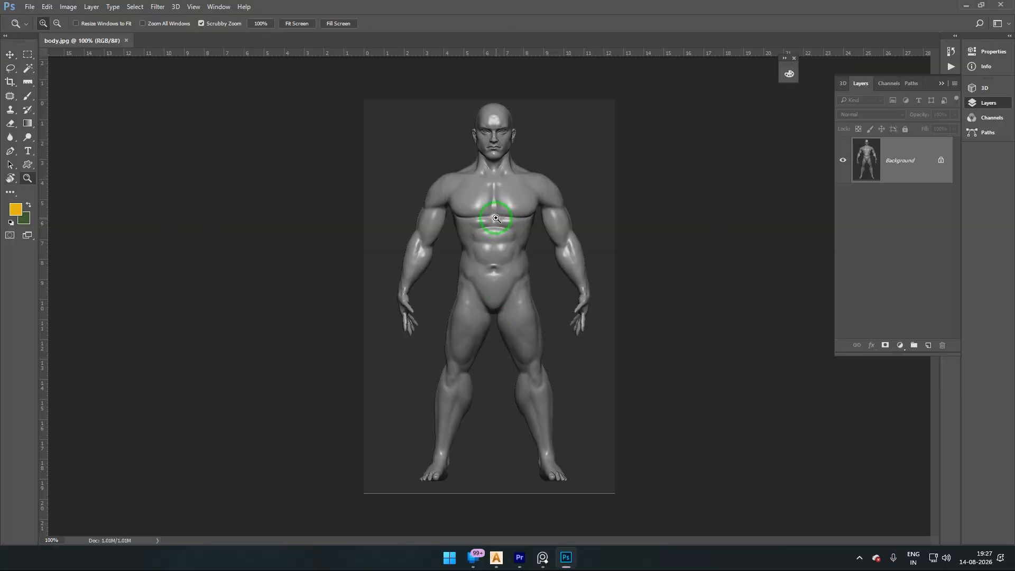
left_click_drag(496, 225, 351, 256)
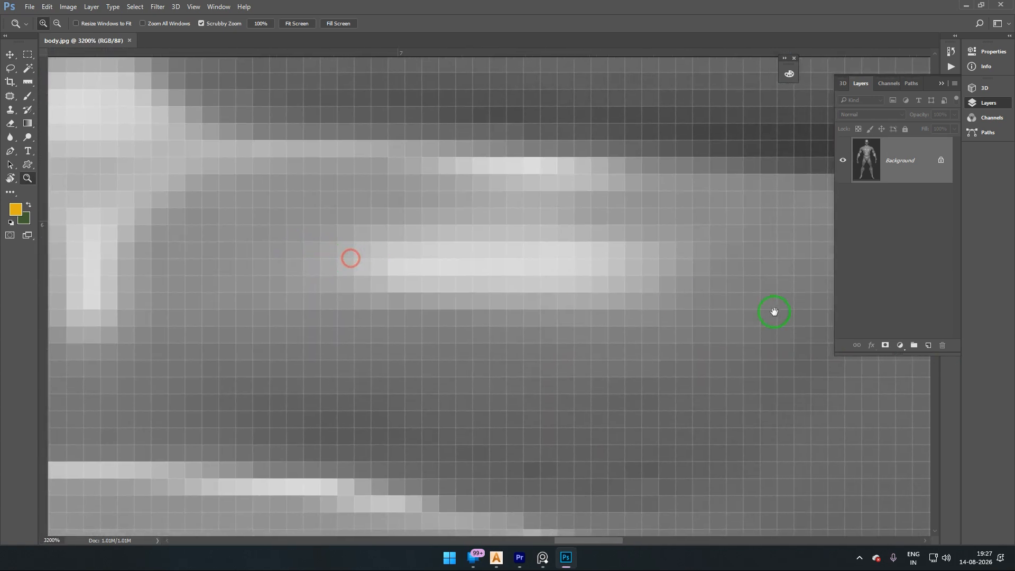
left_click_drag(772, 310, 261, 241)
left_click_drag(708, 289, 438, 270)
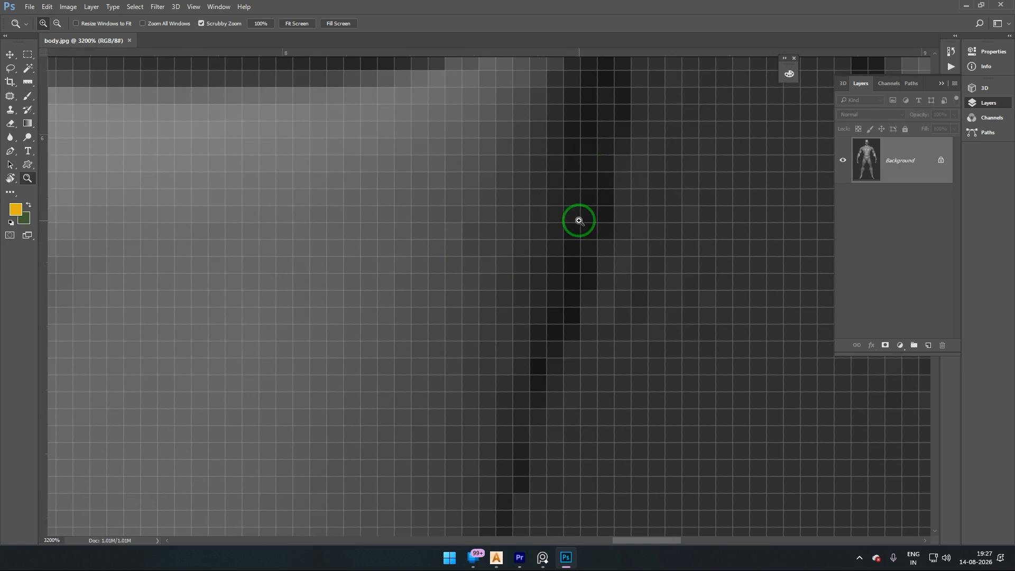
left_click_drag(474, 210, 589, 387)
left_click_drag(376, 161, 439, 256)
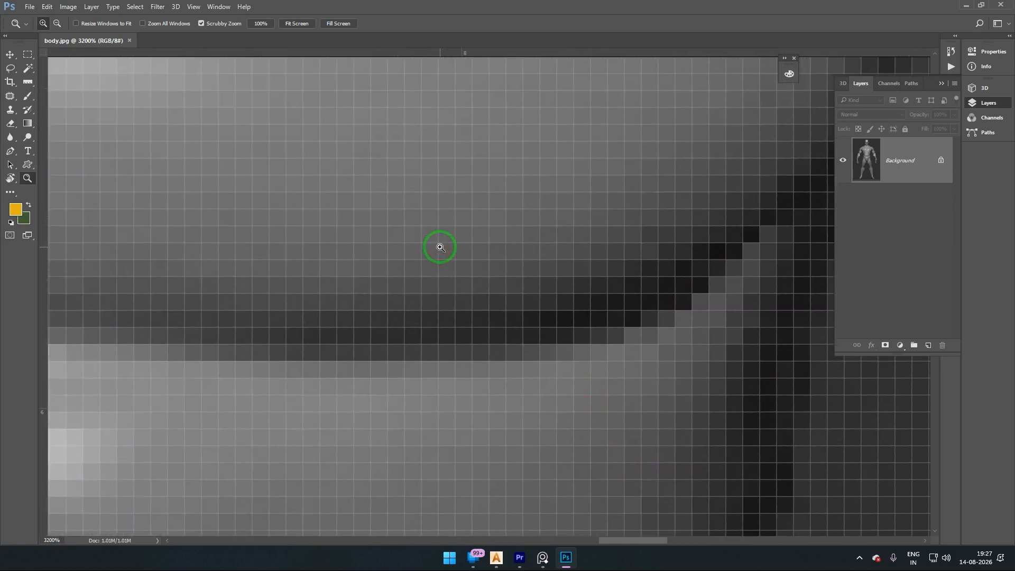
left_click(964, 5)
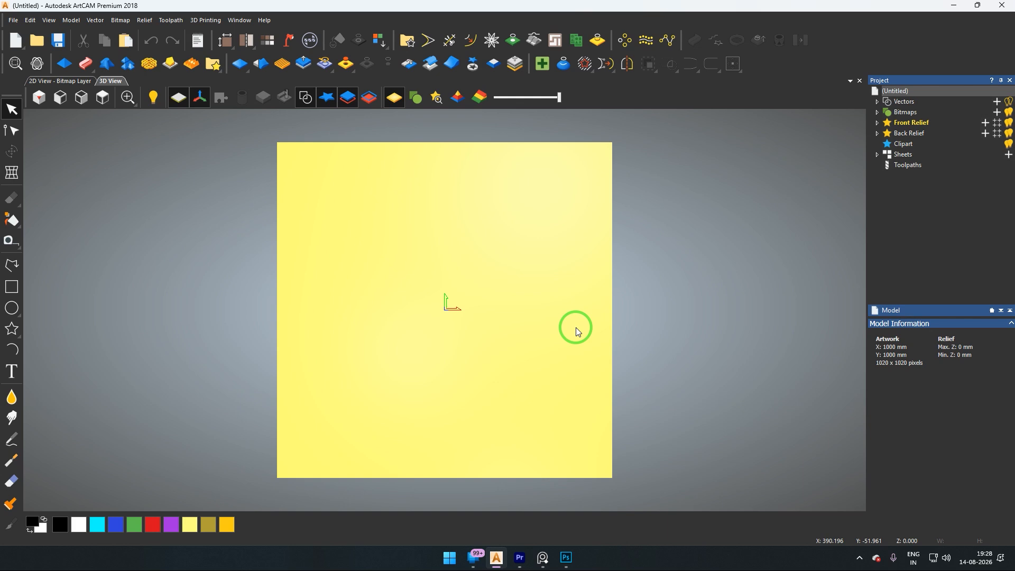
left_click(95, 21)
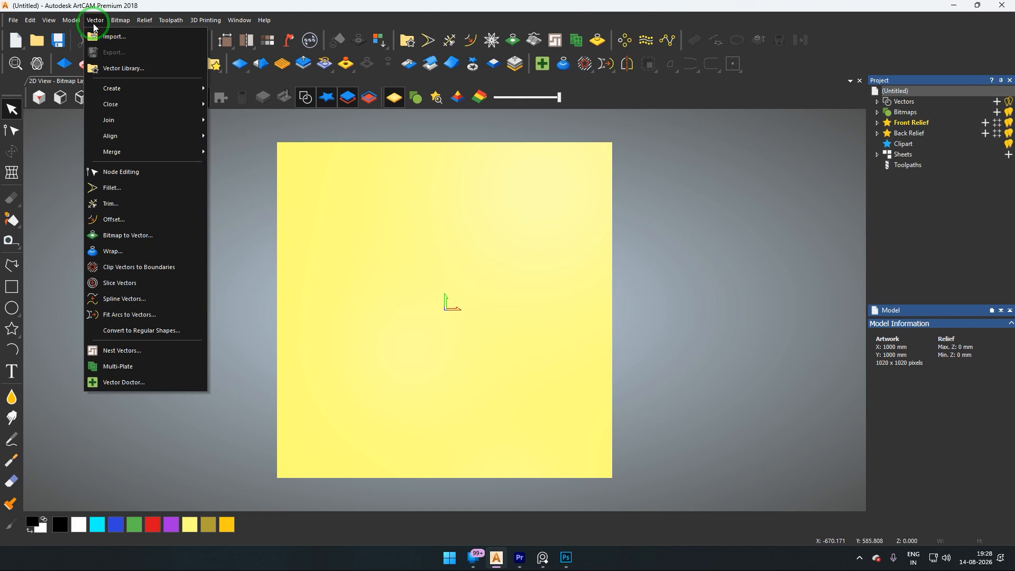
left_click(93, 23)
left_click(90, 24)
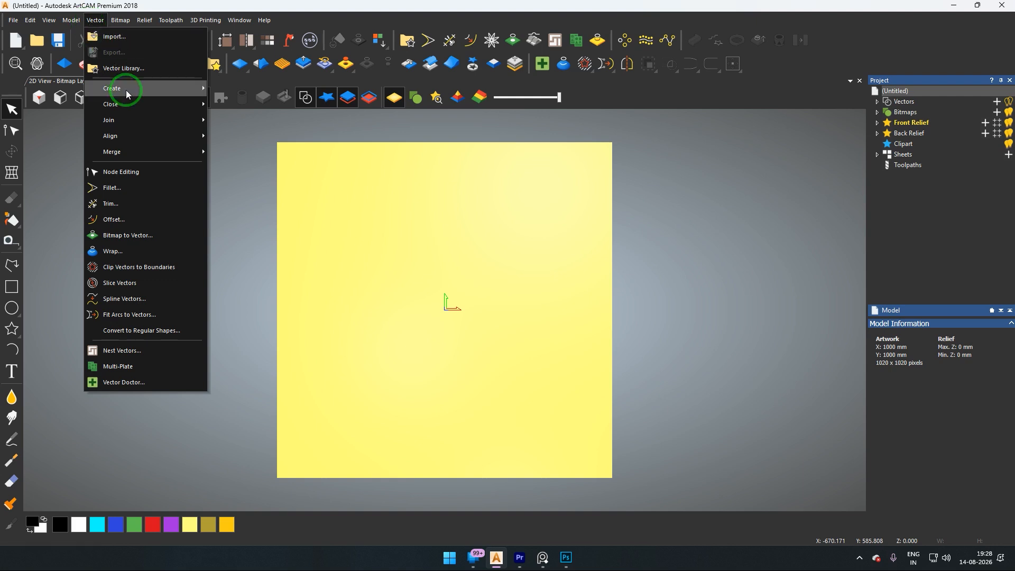
mouse_move(127, 94)
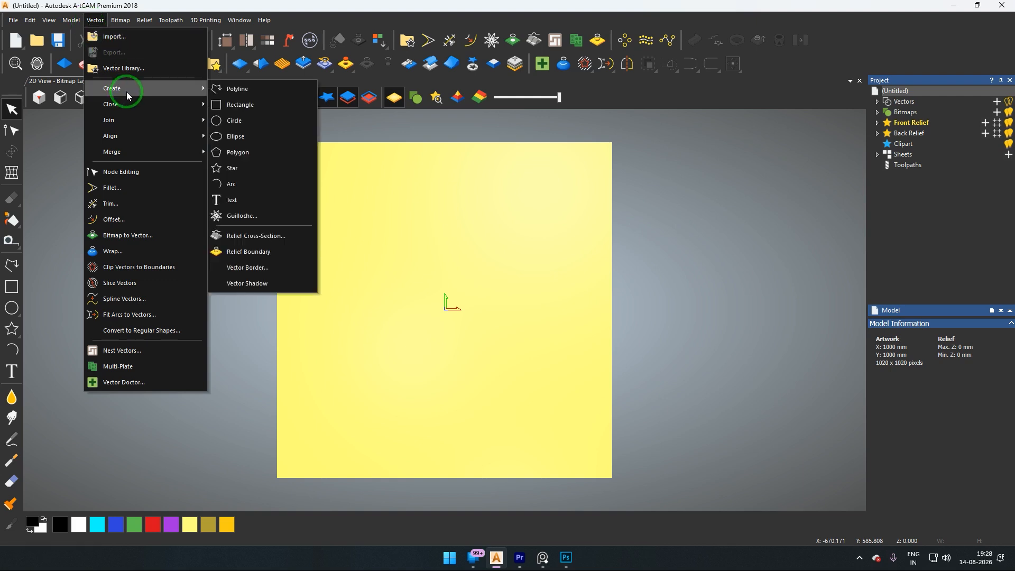
left_click(285, 93)
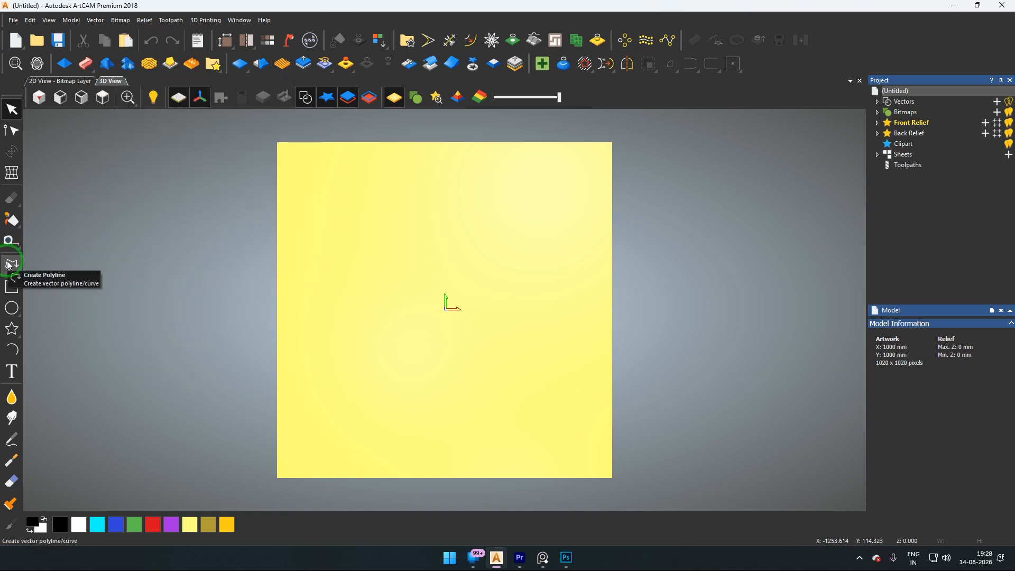
- Draw a smooth polyline that arches over the origin, loops below it, and rises along the artwork's right side
left_click(96, 21)
left_click(155, 90)
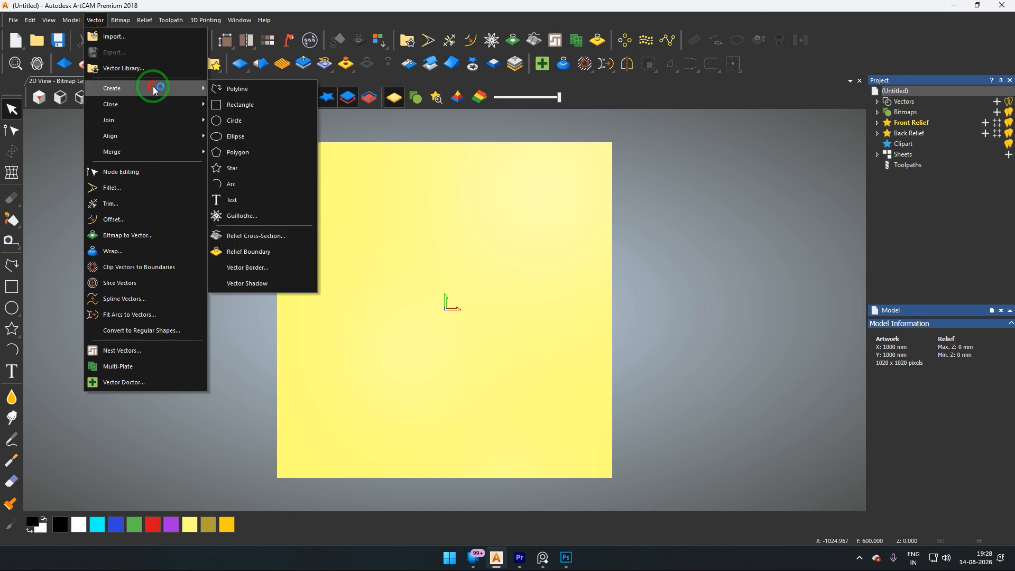
left_click(257, 91)
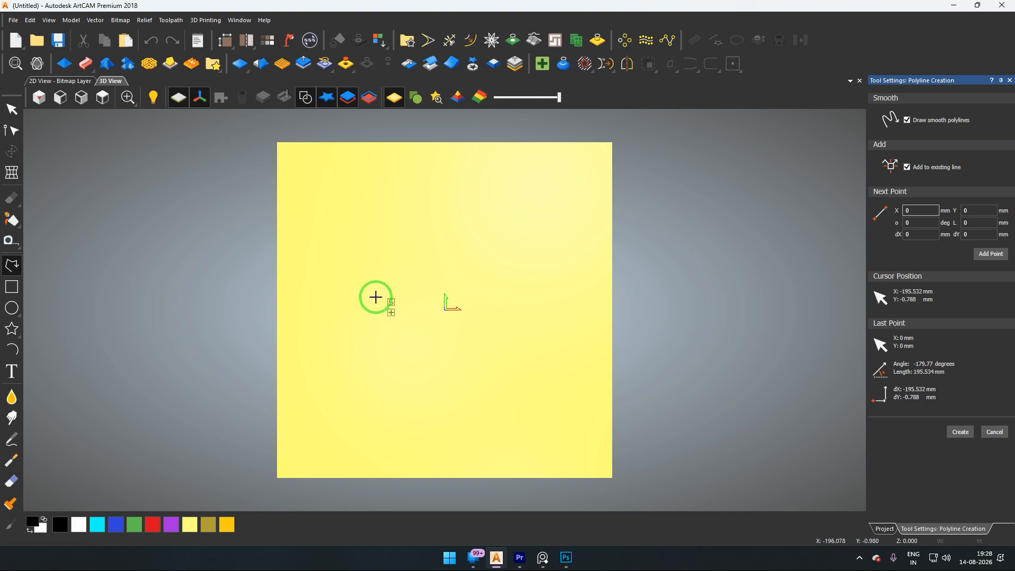
left_click(333, 309)
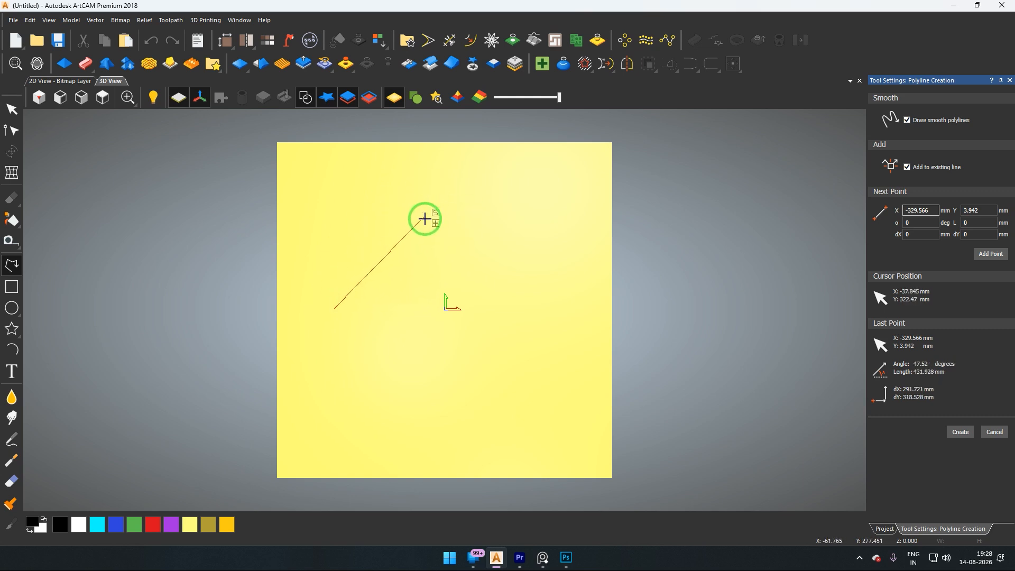
left_click(423, 202)
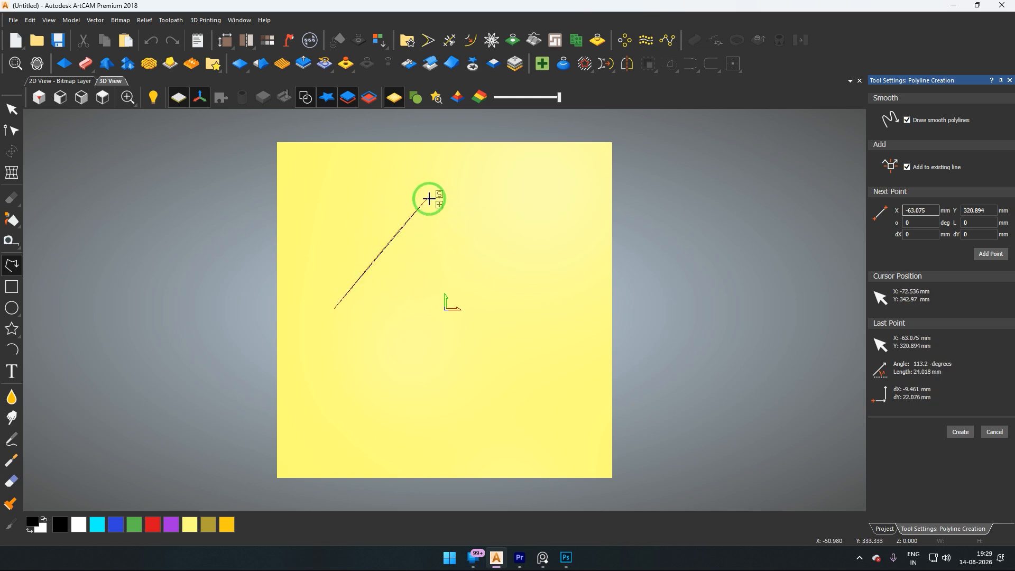
left_click(509, 301)
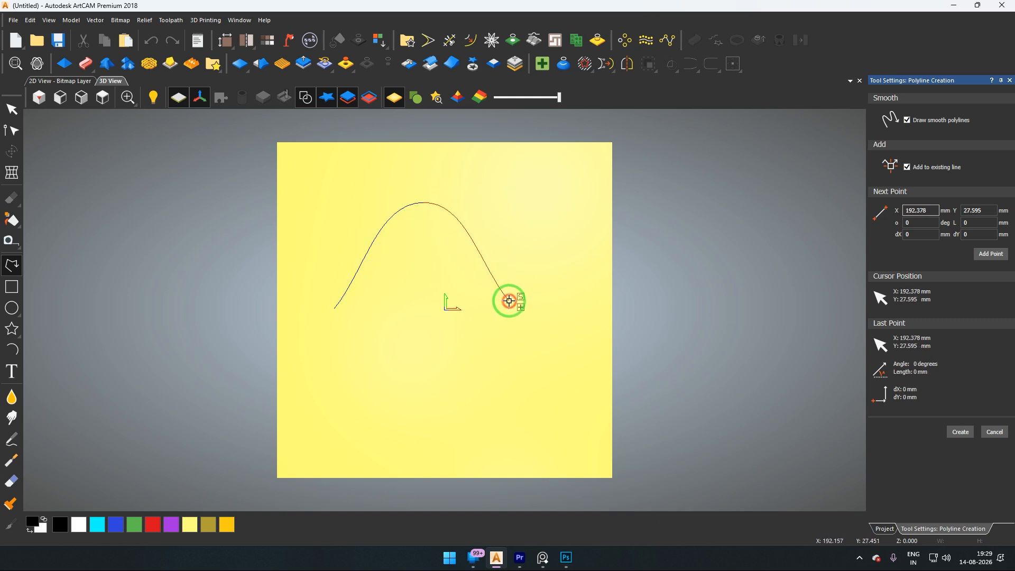
left_click(443, 397)
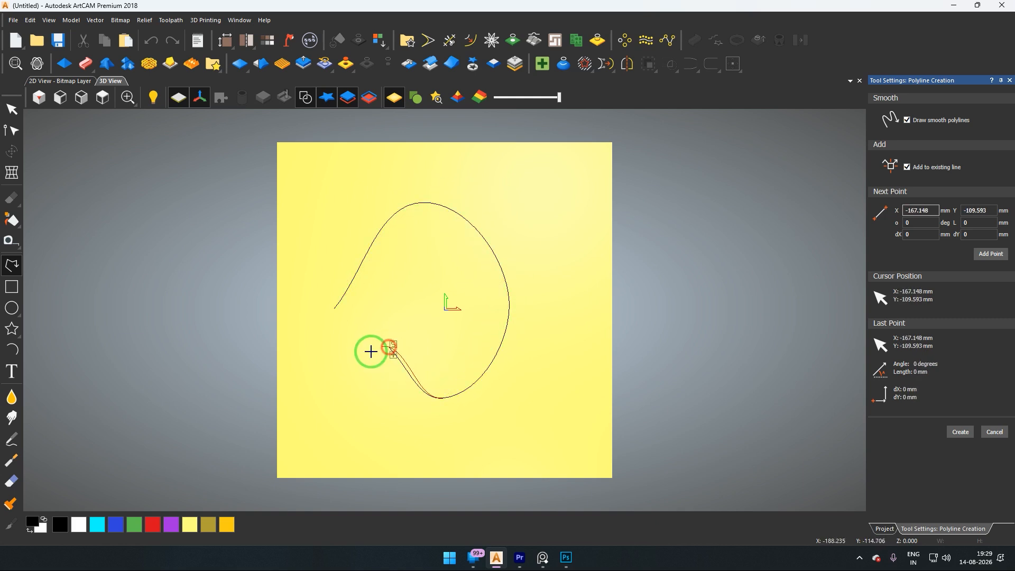
left_click(343, 366)
left_click(358, 426)
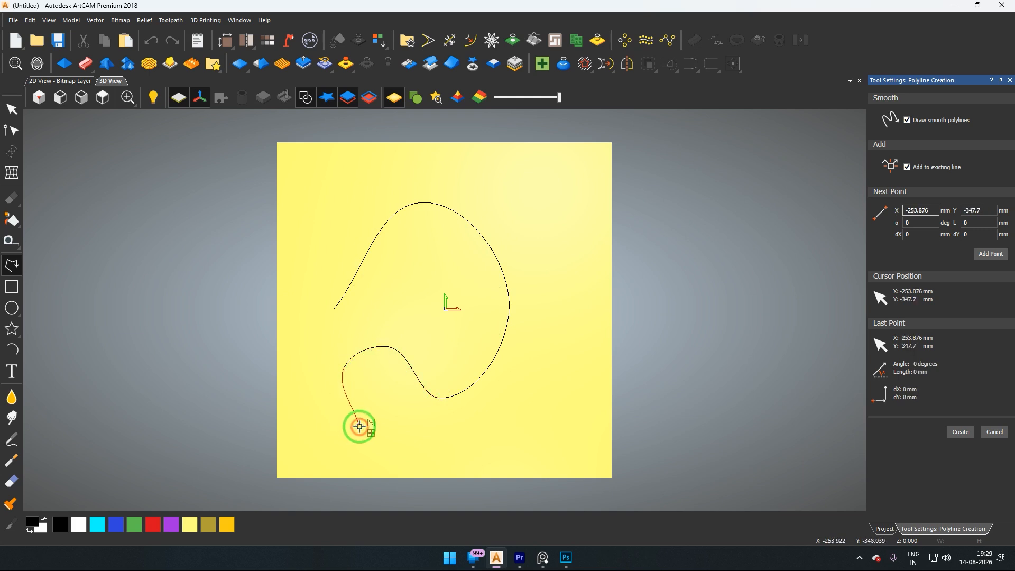
left_click(533, 406)
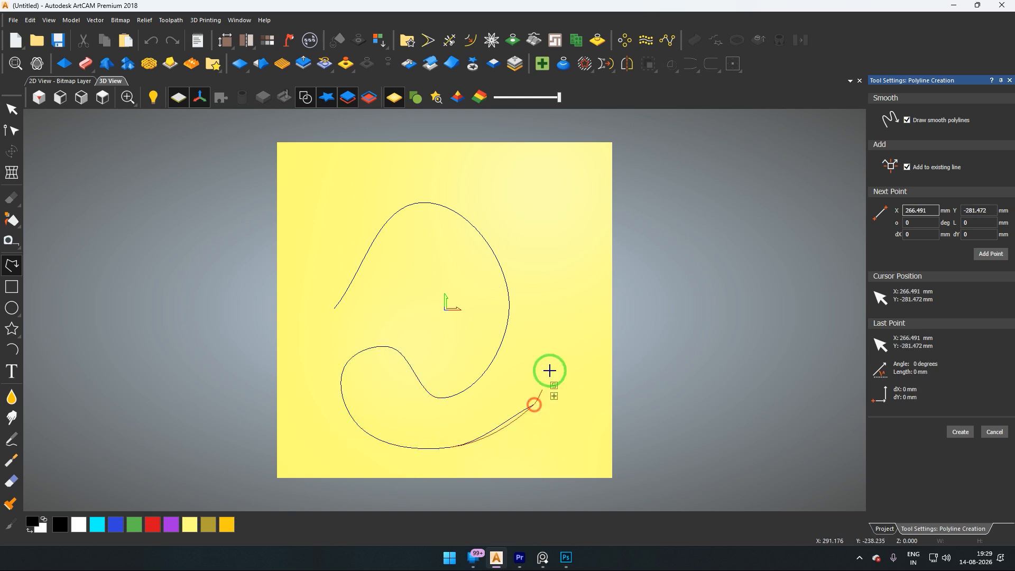
left_click(557, 323)
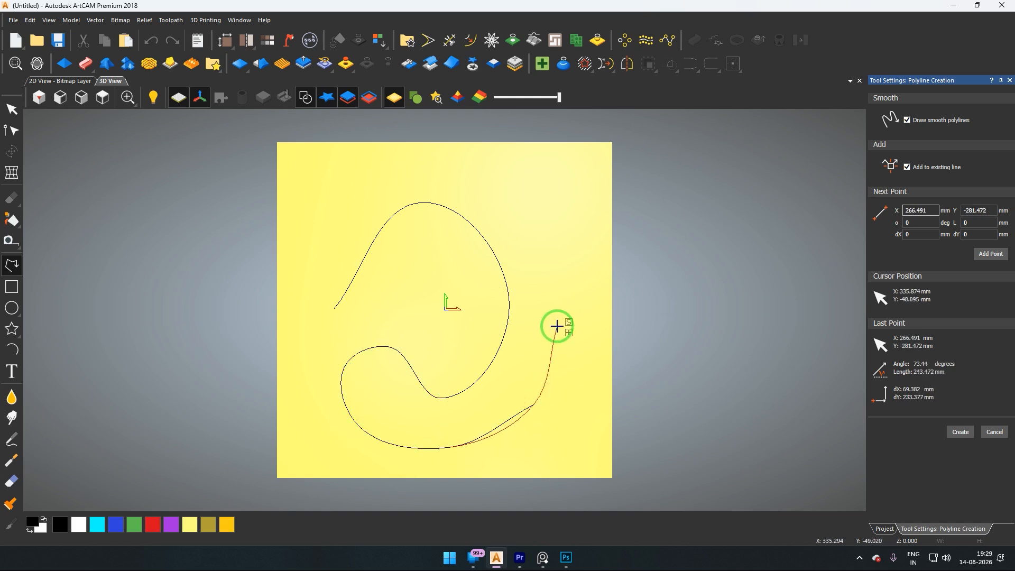
left_click(556, 241)
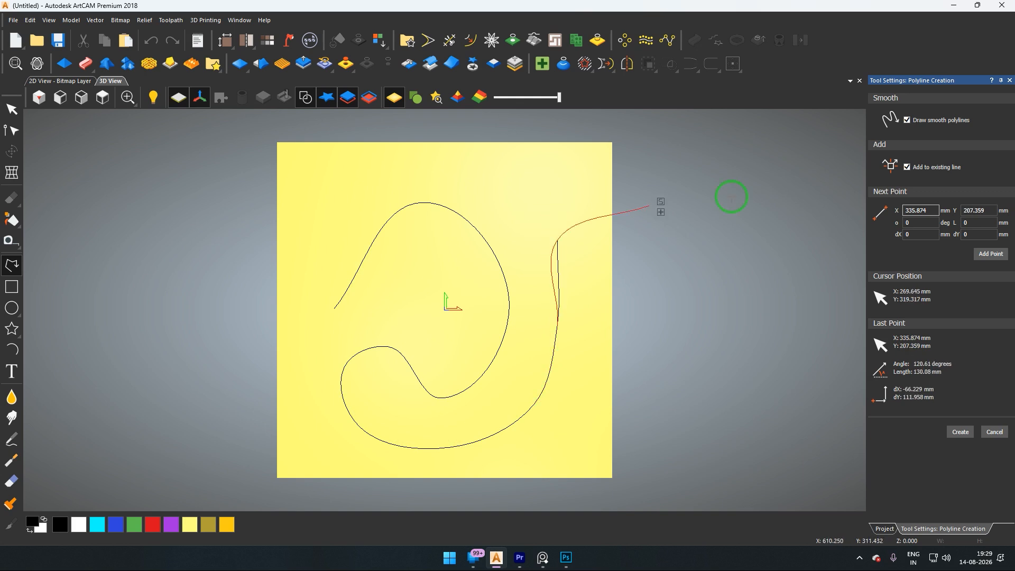
- Turn off smooth polylines and continue the same line with straight zigzag segments across the top and back to the artwork's left side
left_click(909, 121)
left_click(556, 179)
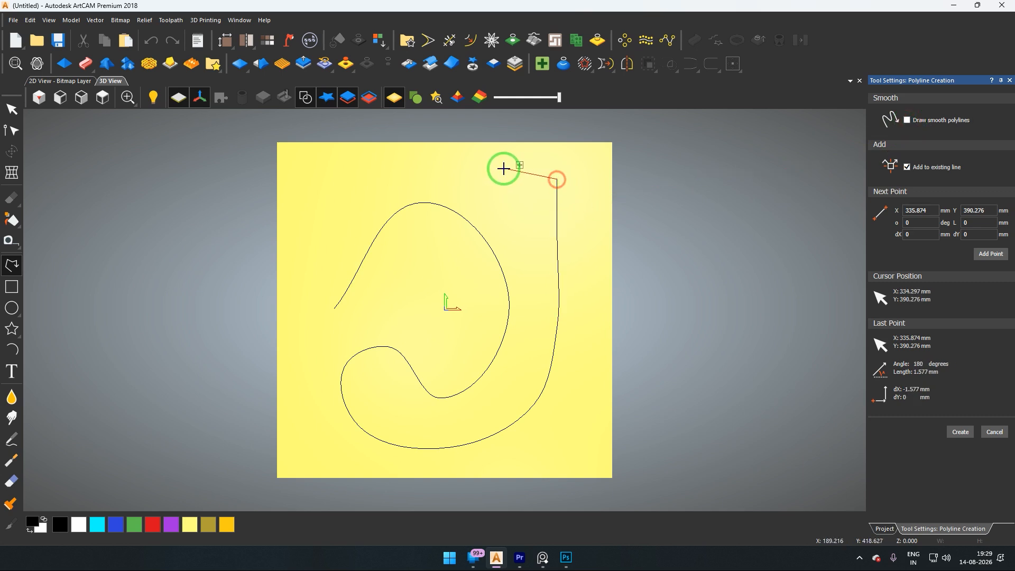
left_click(430, 166)
left_click(421, 281)
left_click(351, 203)
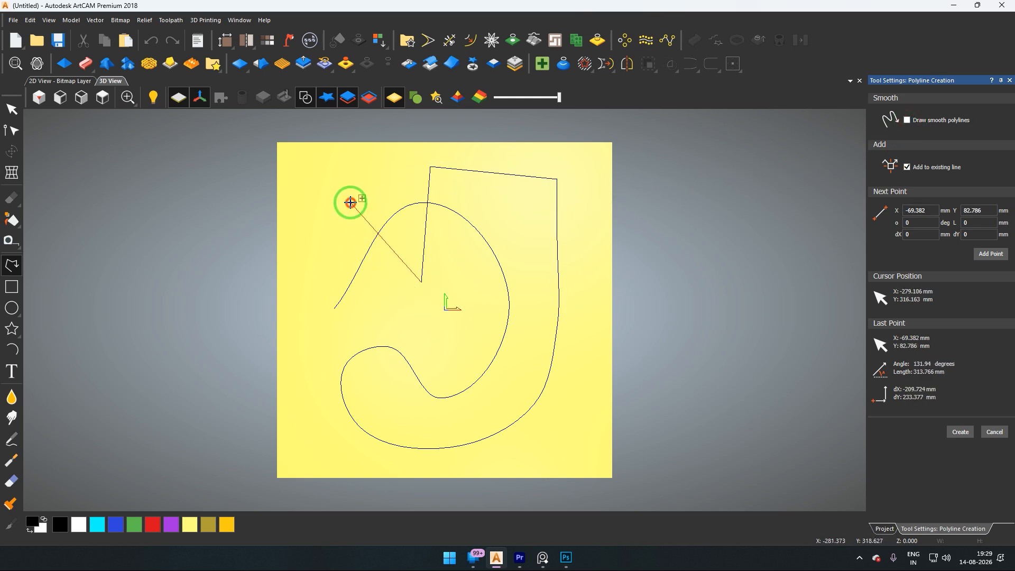
left_click(315, 255)
left_click(404, 318)
left_click(322, 319)
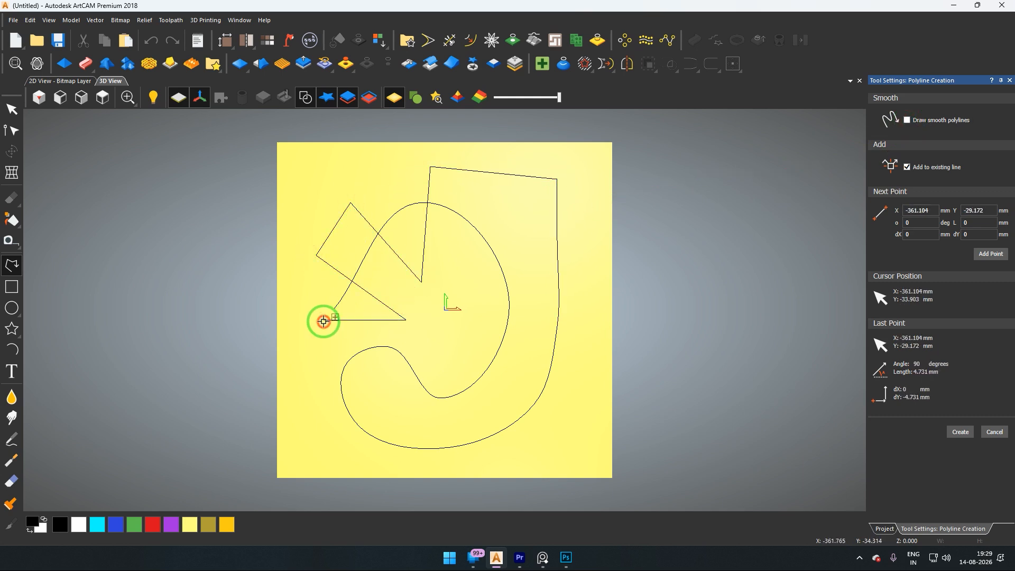
- Turn smooth polylines back on, add three curved segments passing below and right of the origin, and delete the finished polyline
left_click(908, 121)
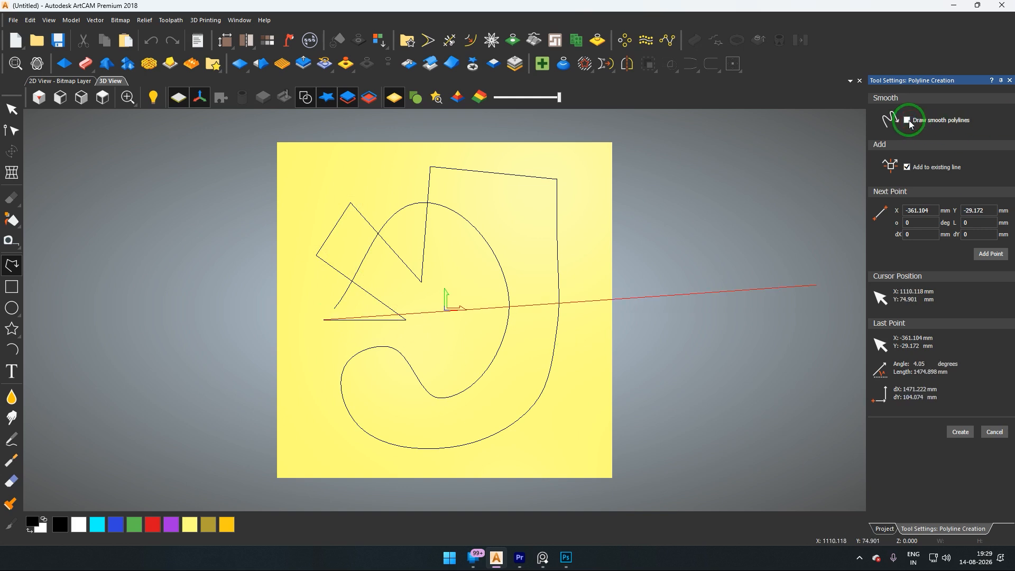
left_click(395, 390)
left_click(500, 336)
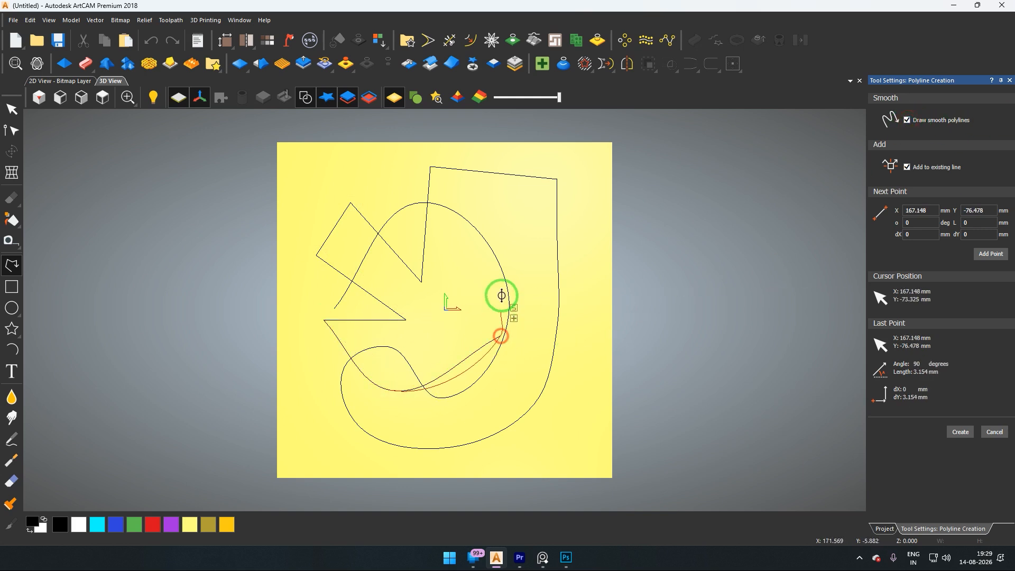
left_click(491, 272)
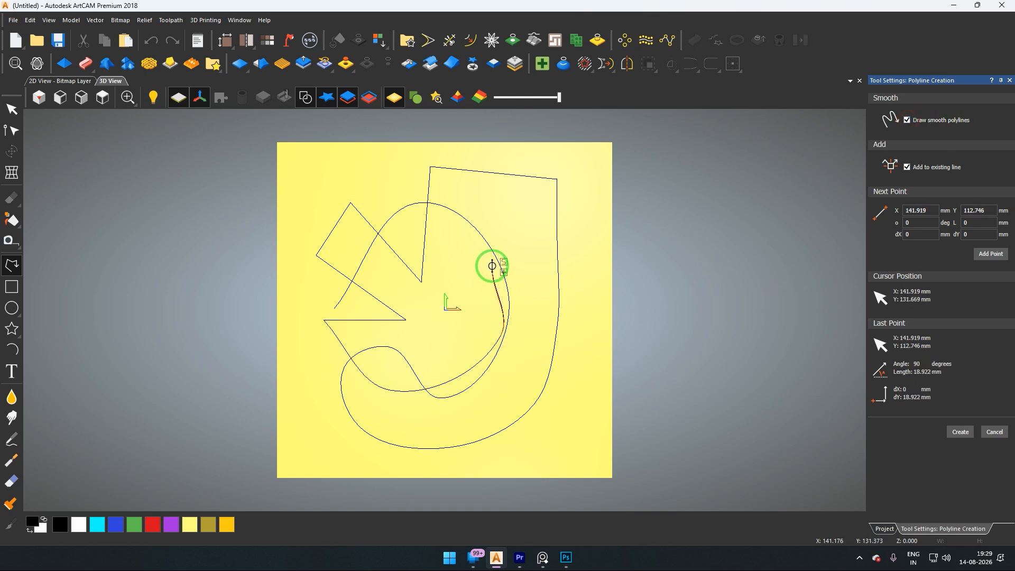
key("Escape")
key("Delete")
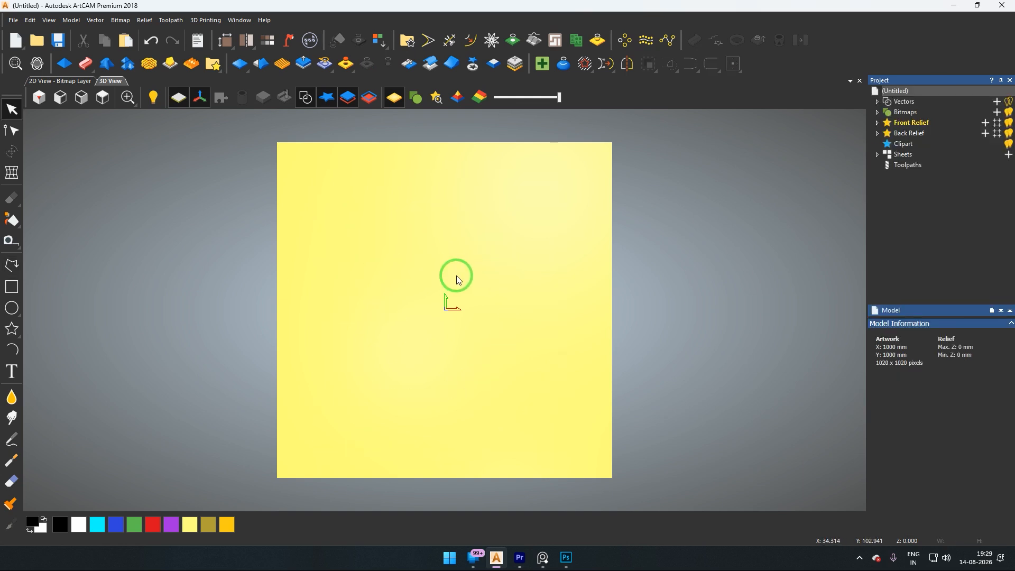
- With smoothing off, draw an open two-segment polyline about 624 mm across and 713 mm down, then finish and deselect it
left_click(11, 265)
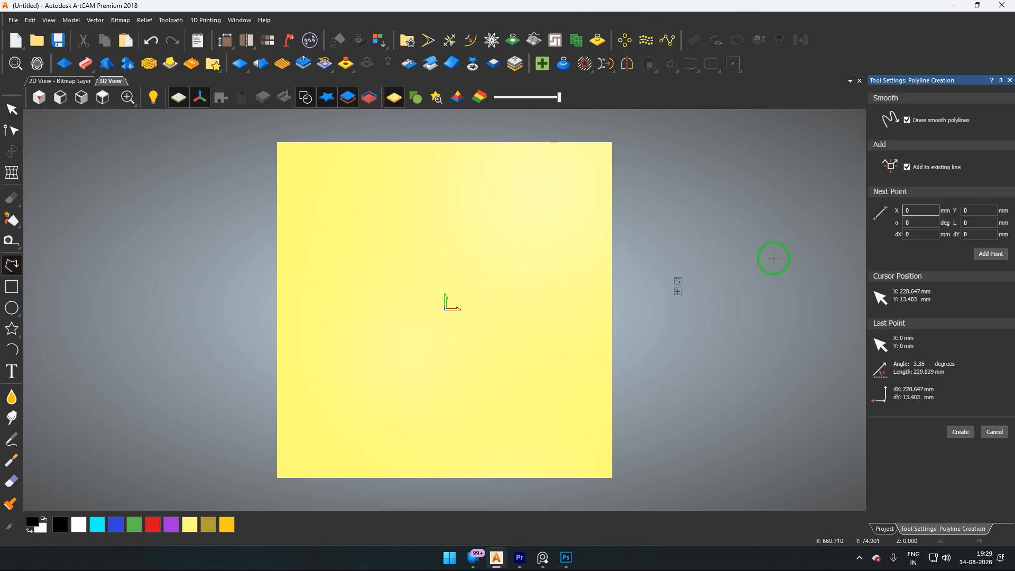
left_click(907, 120)
left_click(339, 179)
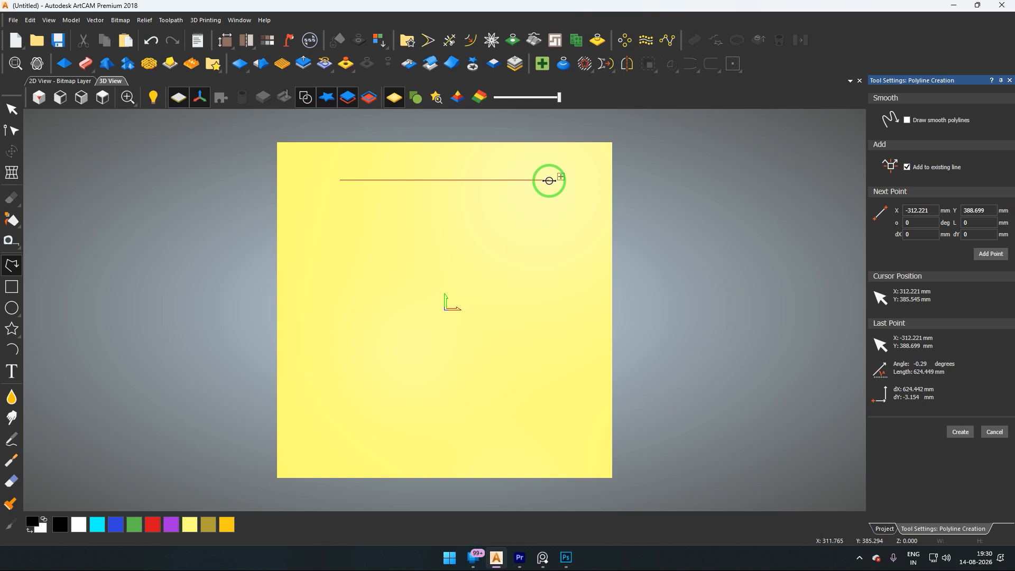
left_click(549, 181)
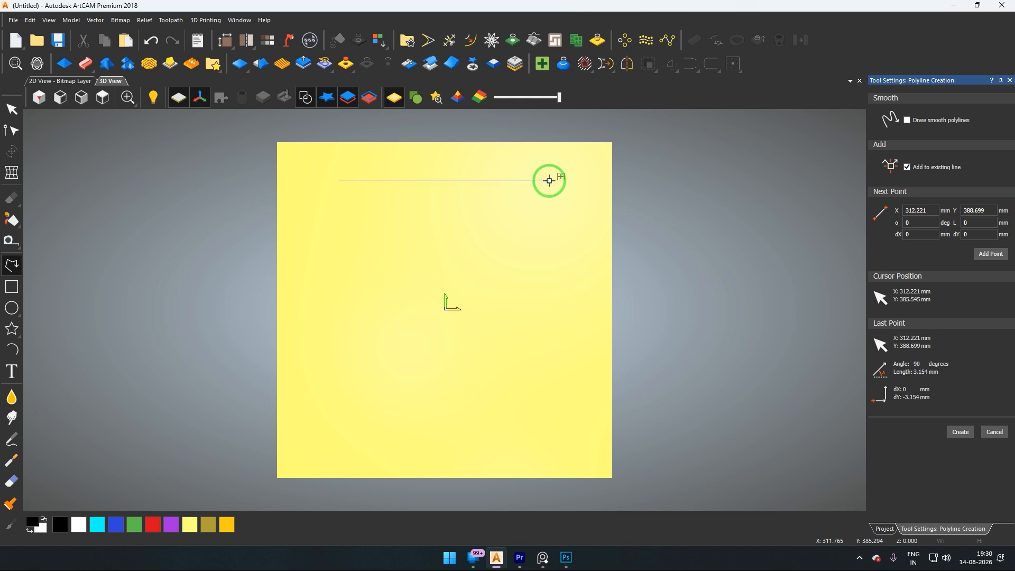
left_click(548, 419)
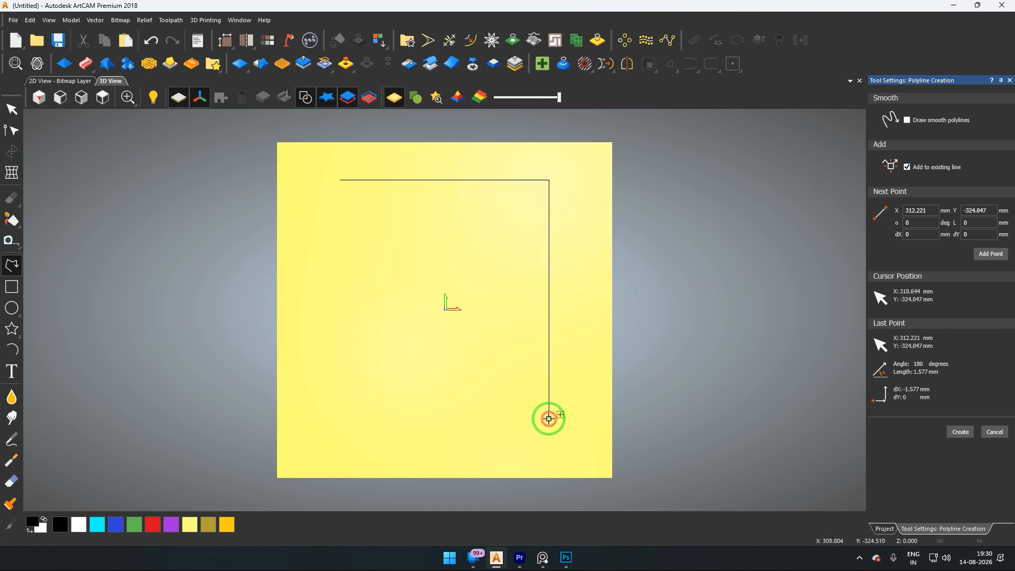
right_click(549, 418)
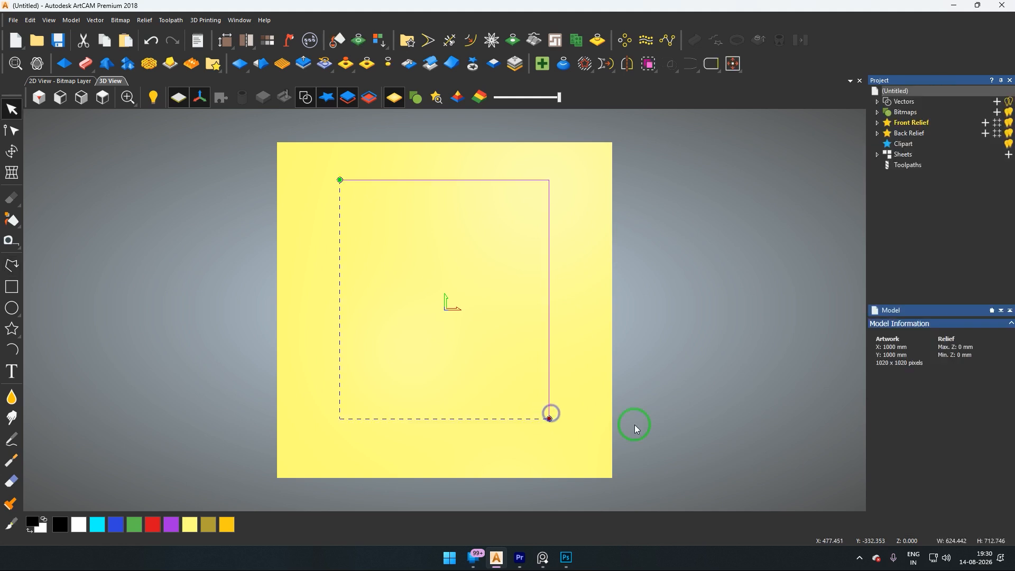
left_click(670, 344)
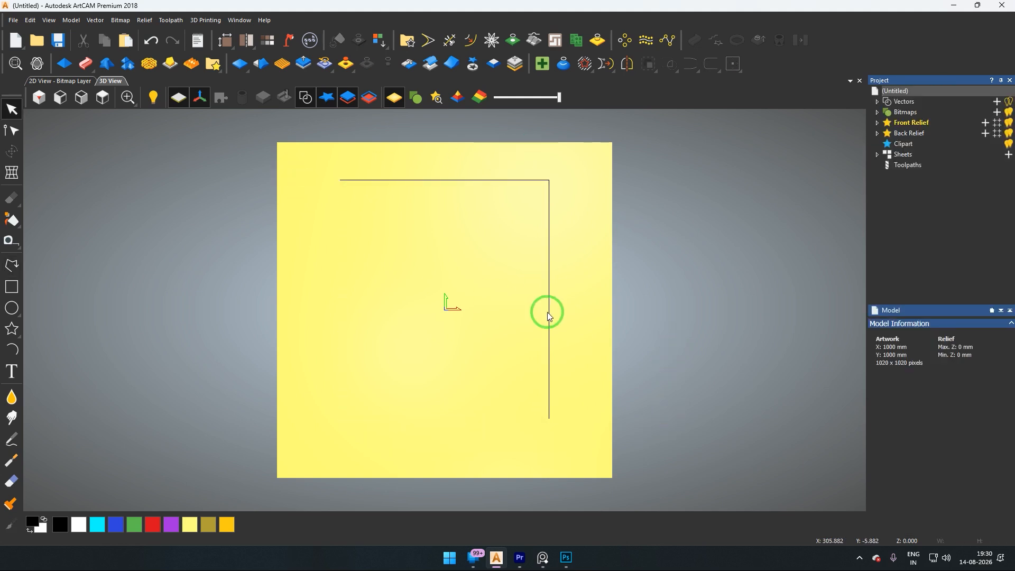
- Open the two-segment polyline for node editing, switching between object selection and node editing to compare how it displays
left_click(12, 130)
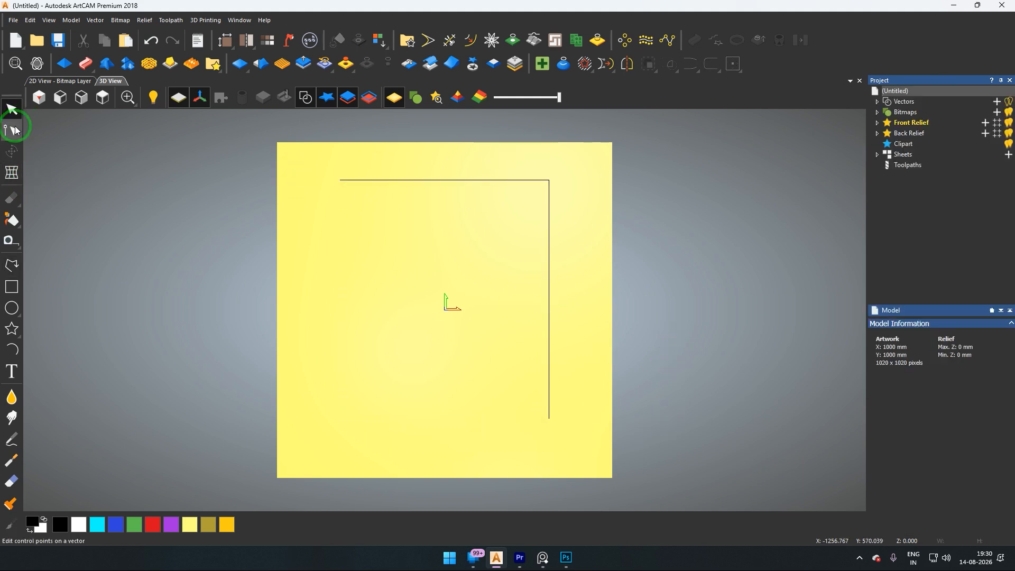
left_click(533, 183)
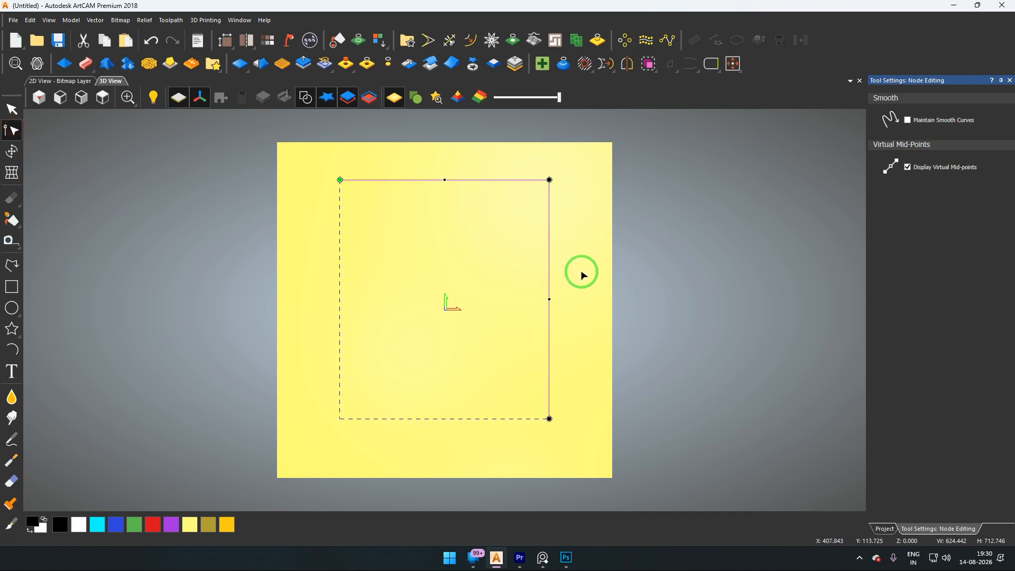
left_click(12, 109)
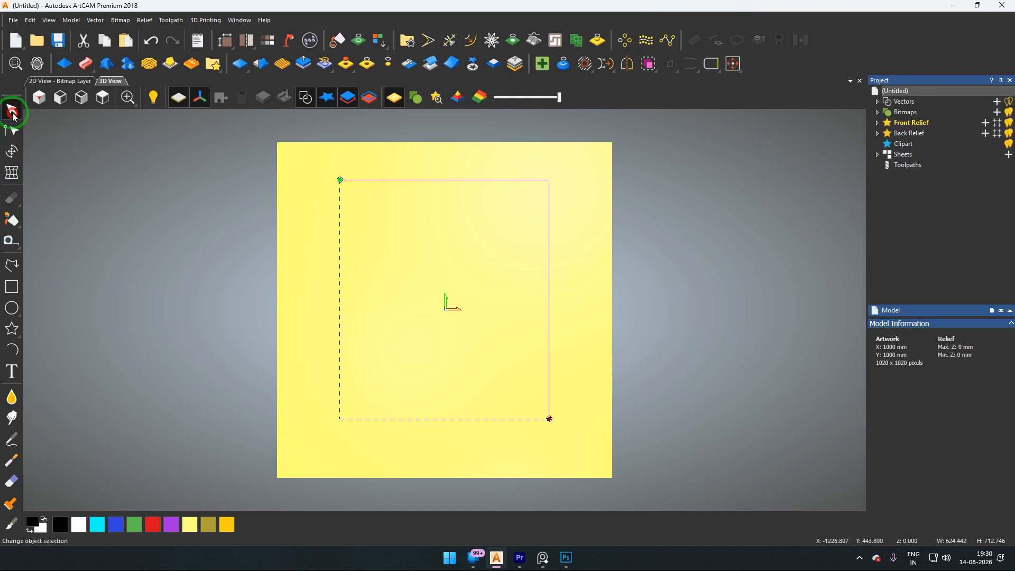
left_click(14, 131)
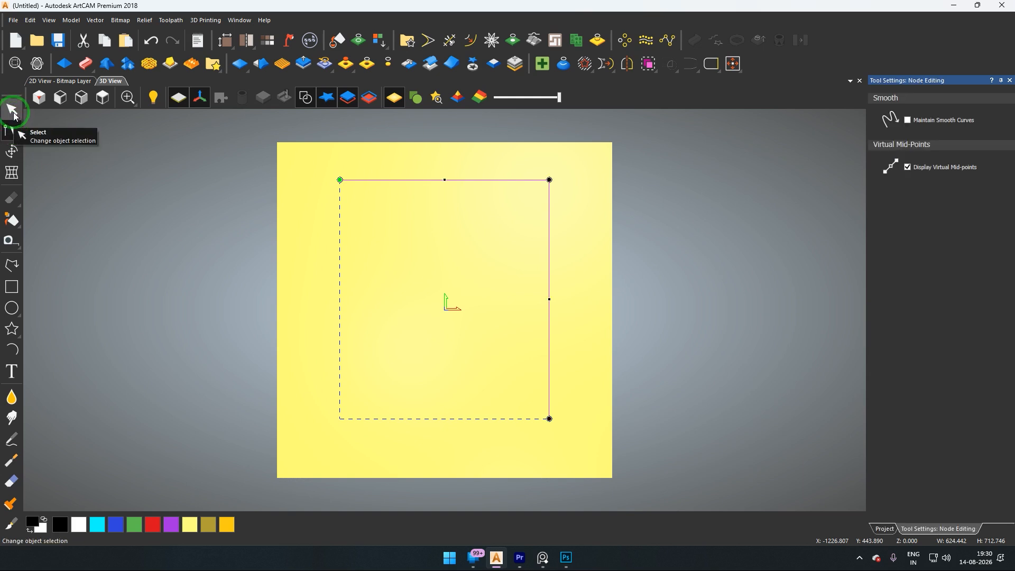
left_click(12, 109)
left_click(25, 133)
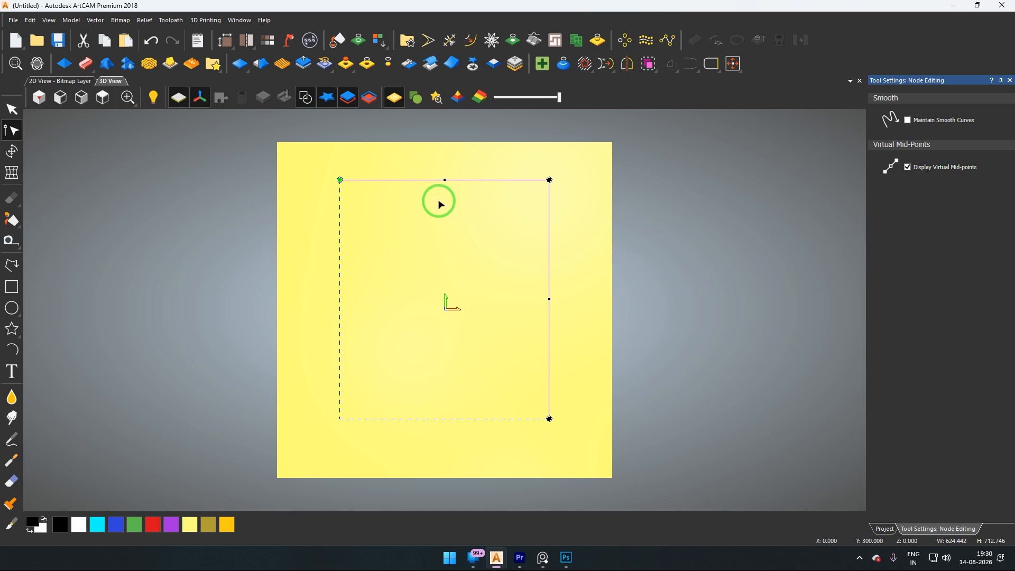
- Pull the virtual mid-points of the polyline's horizontal and vertical segments inward to bend each into a V shape
left_click_drag(445, 180, 451, 227)
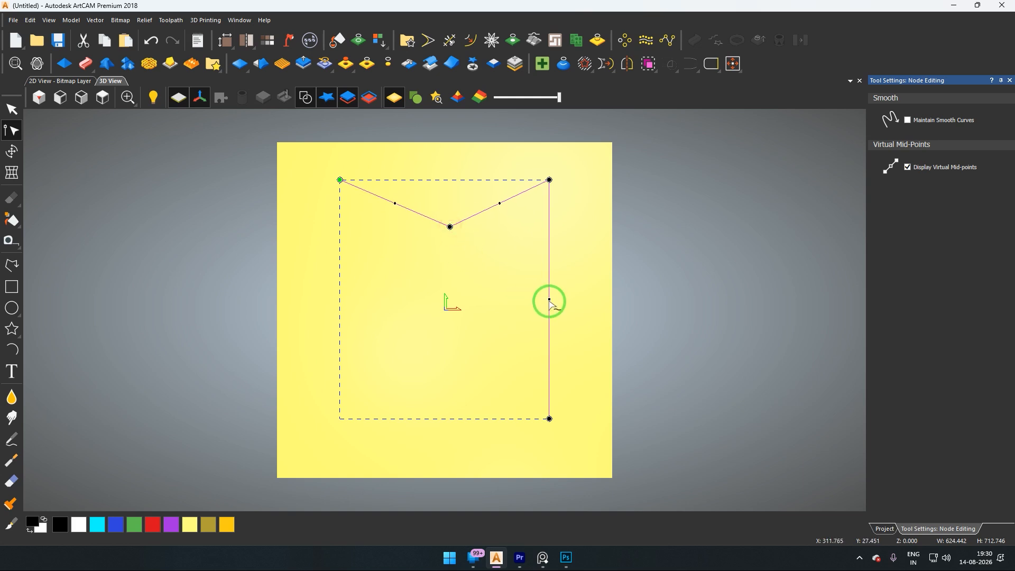
left_click(521, 299)
left_click(547, 298)
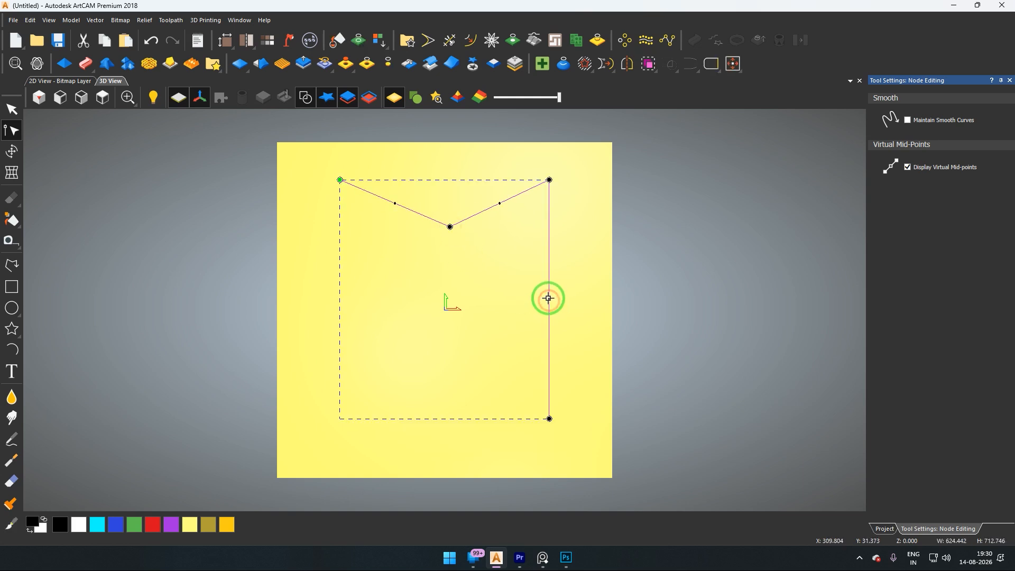
left_click_drag(549, 300, 491, 295)
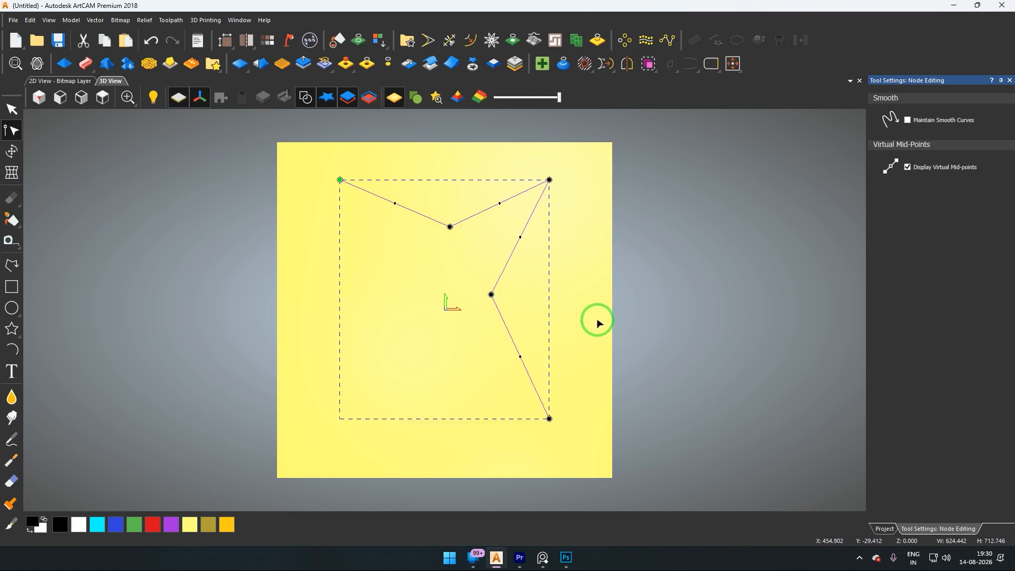
- Reshape the two segments meeting at the polyline's upper-right corner by moving their mid-points outward and downward, and toggle the display of virtual mid-points
left_click(545, 250)
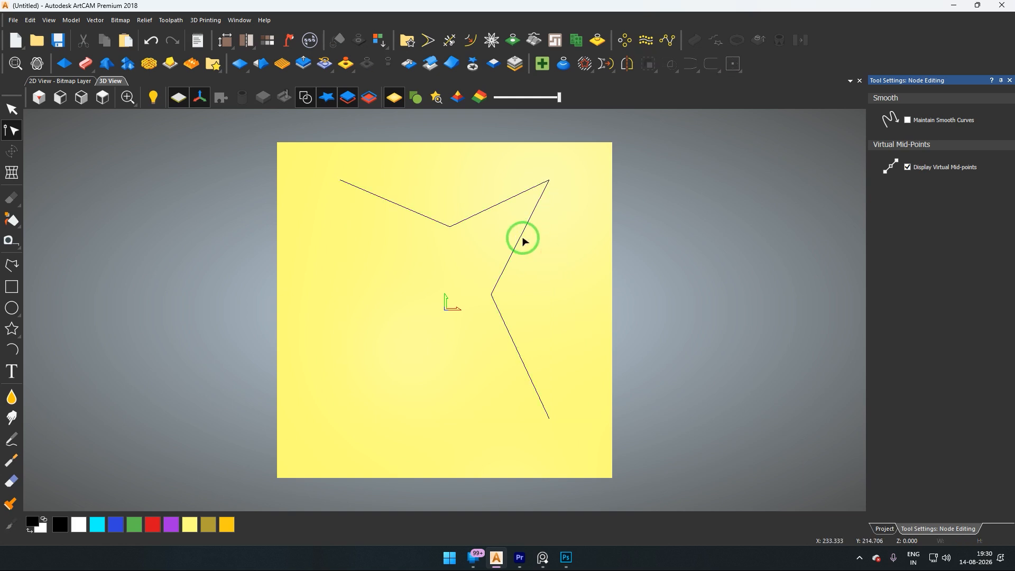
left_click(521, 238)
left_click_drag(520, 237, 555, 259)
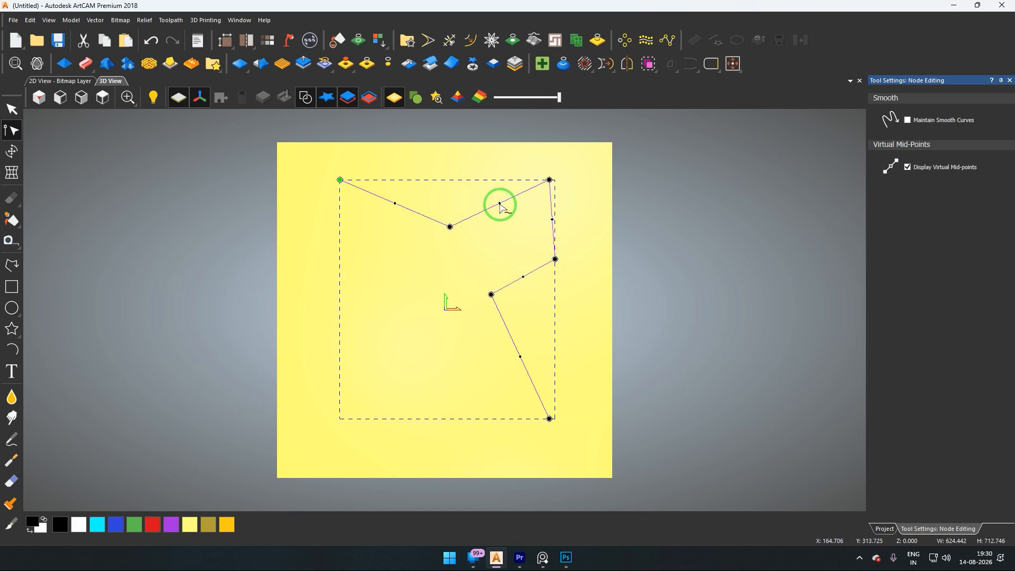
left_click_drag(500, 204, 519, 242)
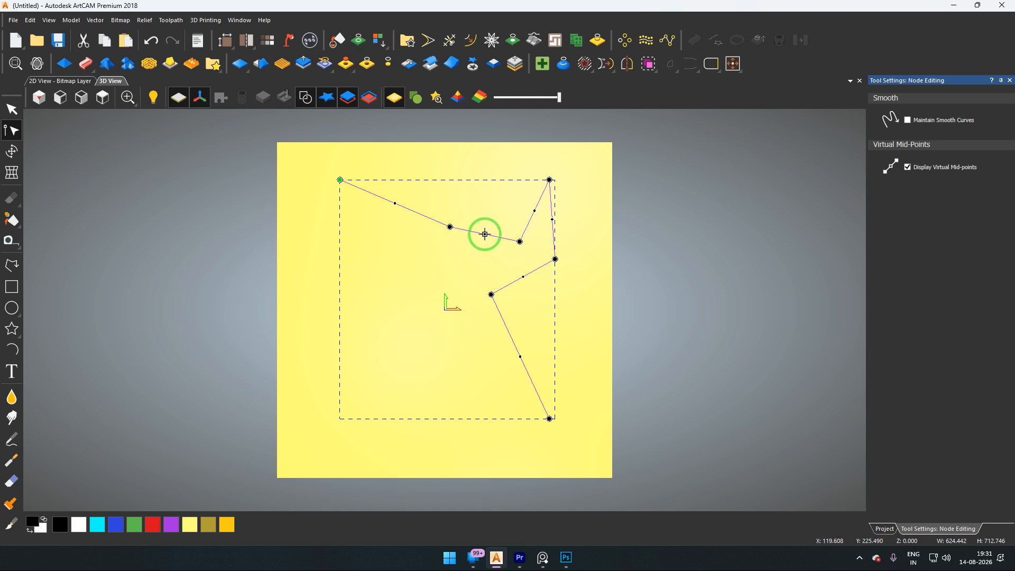
left_click(908, 167)
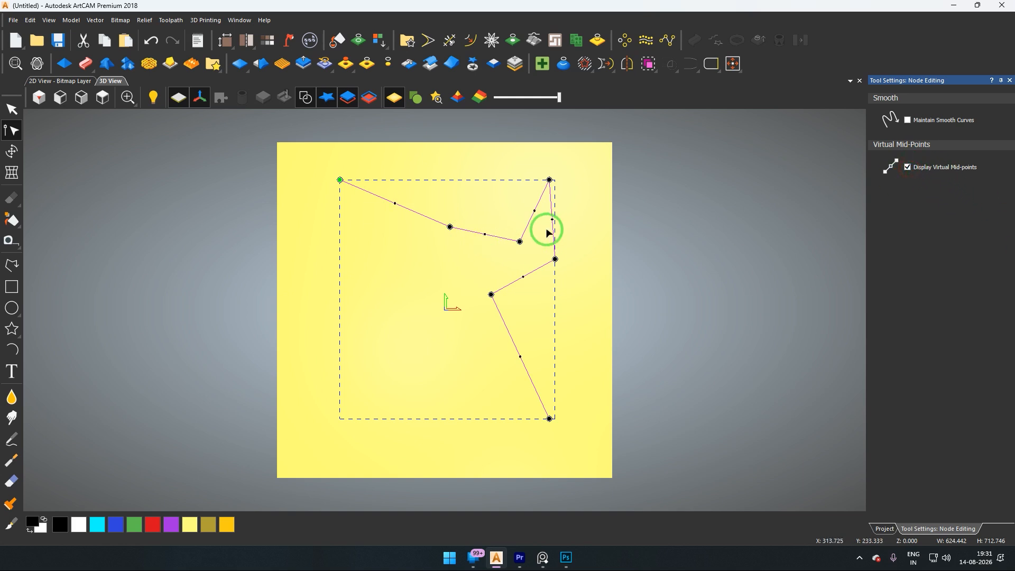
- Bend two more segments near the polyline's upper-right corner by moving their mid-points upward, turning on Maintain Smooth Curves before the second
left_click_drag(484, 234, 489, 205)
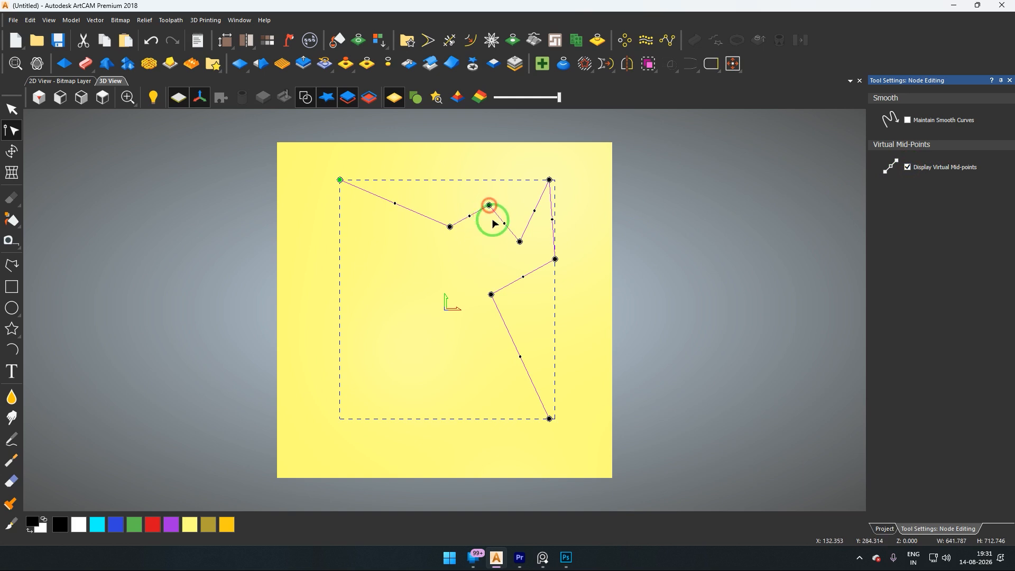
left_click_drag(520, 241, 516, 241)
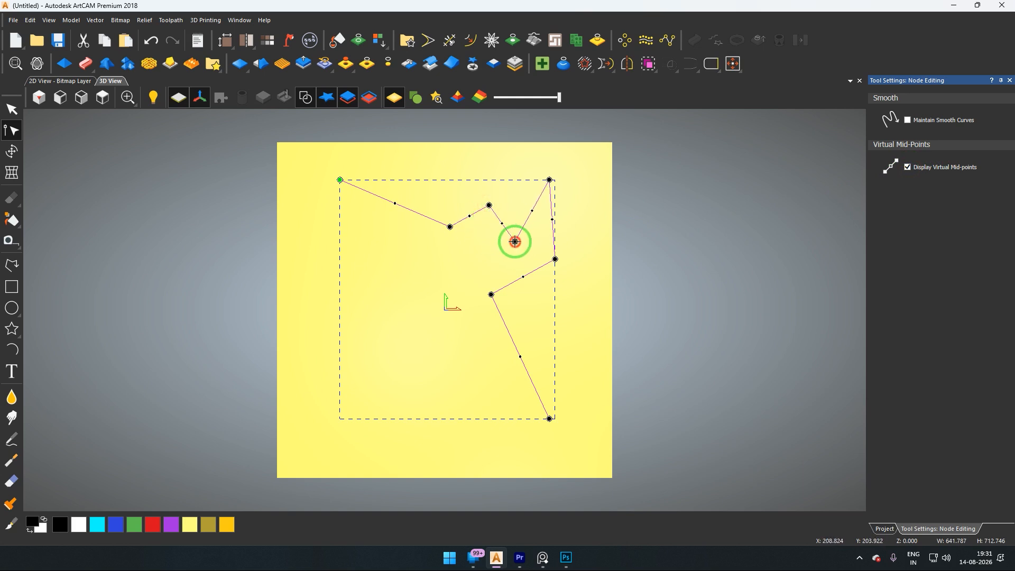
left_click(907, 122)
left_click(532, 212)
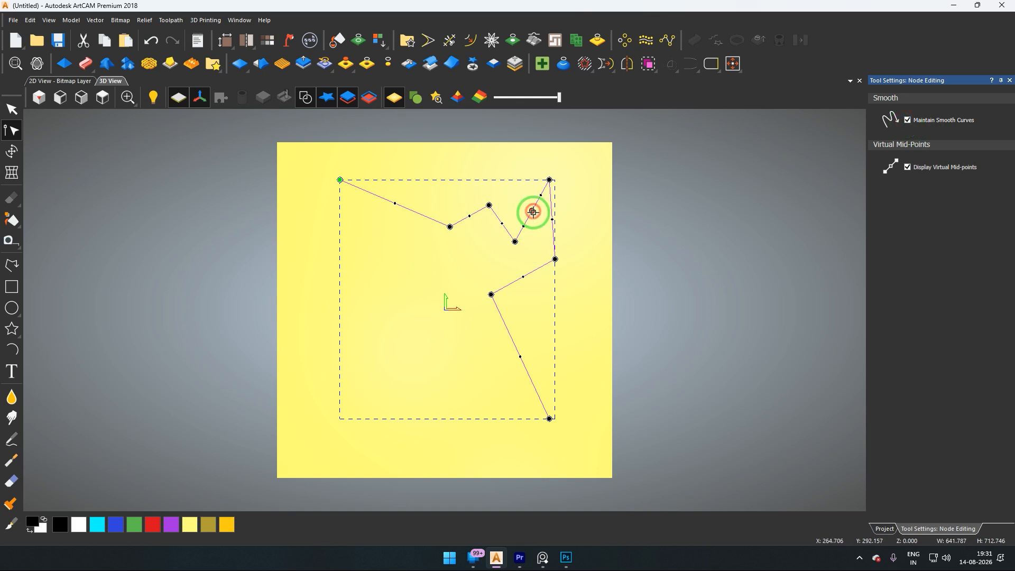
left_click_drag(532, 212, 513, 195)
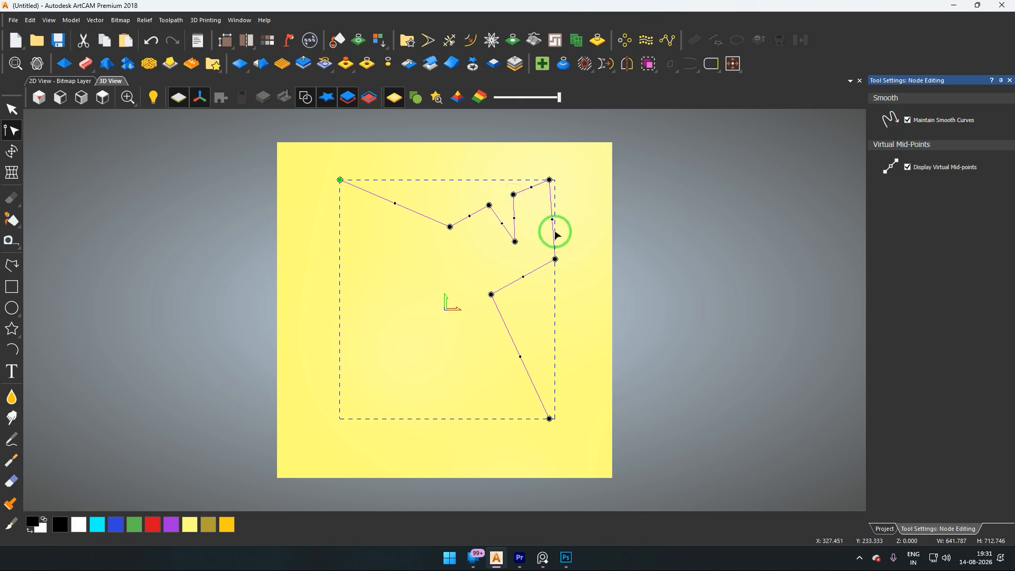
left_click(555, 259)
- Leave node editing, then select the whole zigzag polyline and delete it
left_click(12, 110)
left_click(668, 283)
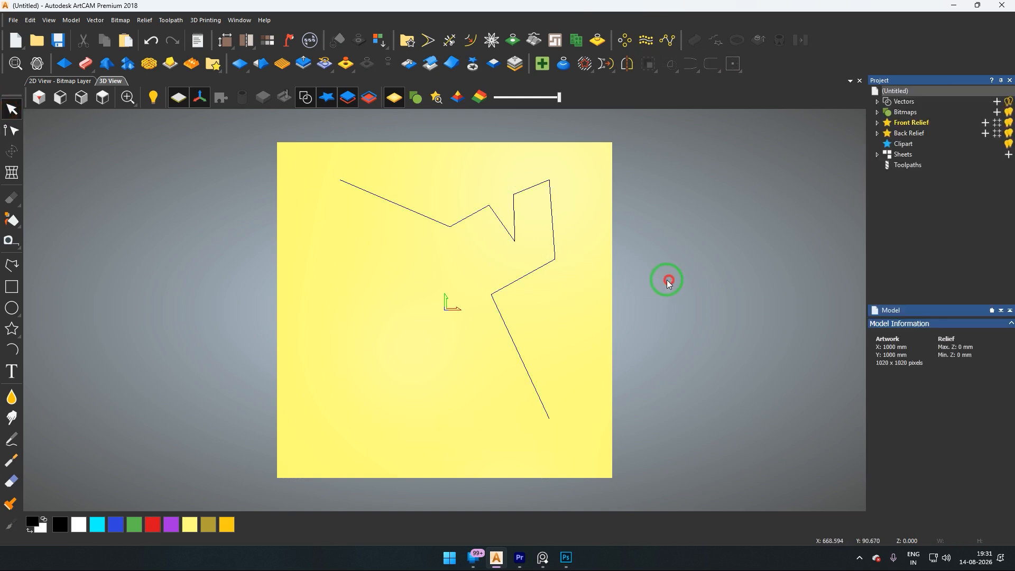
left_click(553, 261)
key("Delete")
left_click(11, 132)
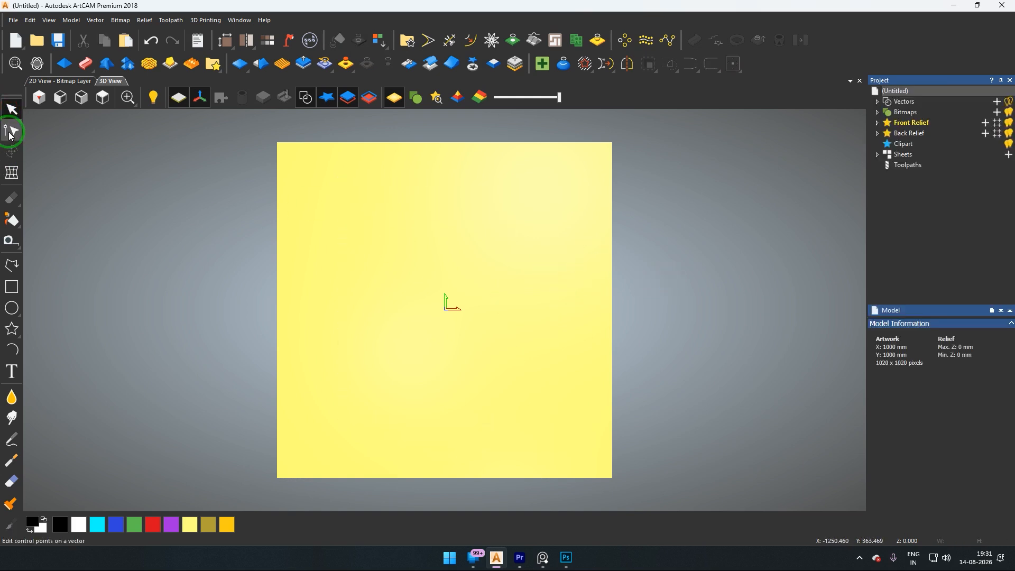
- Draw a new open polyline of three straight segments on the left half of the artwork, keeping the command active
left_click(13, 266)
left_click(358, 359)
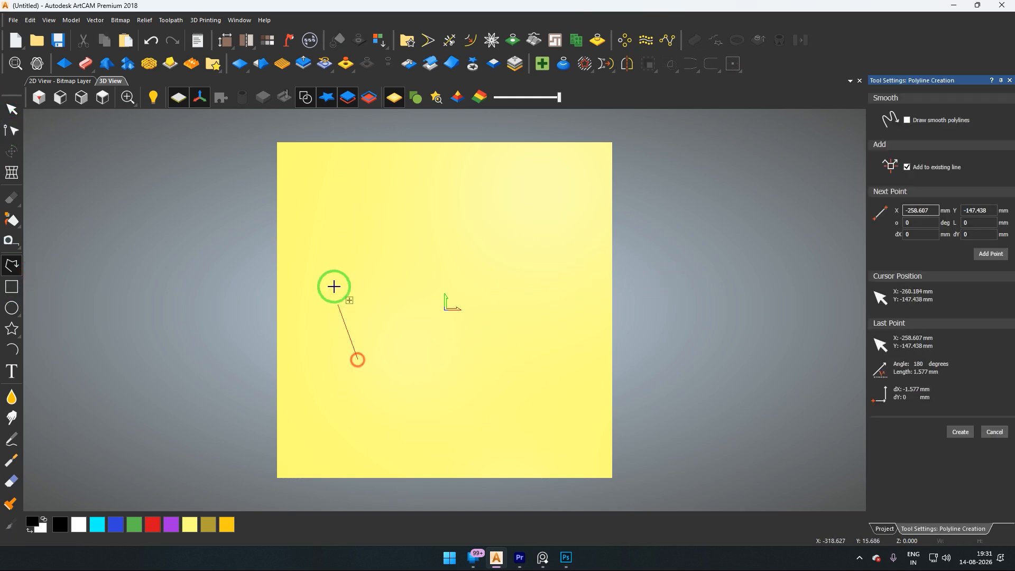
left_click(329, 275)
left_click(415, 281)
left_click(956, 154)
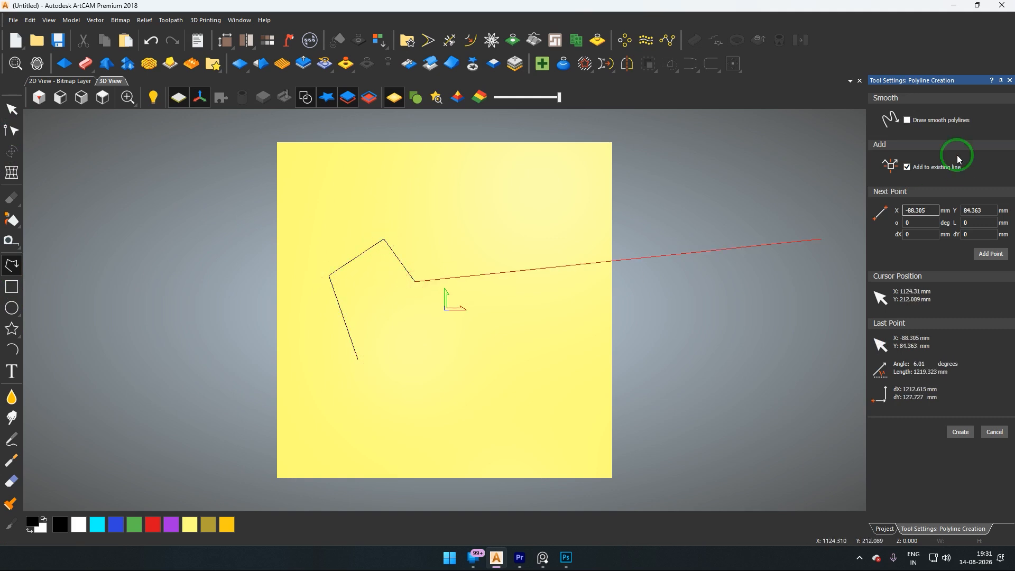
- Turn on Draw smooth polylines, continue the line with curved segments around the origin back to its start point, then undo the drawn shape
left_click(907, 119)
left_click(470, 226)
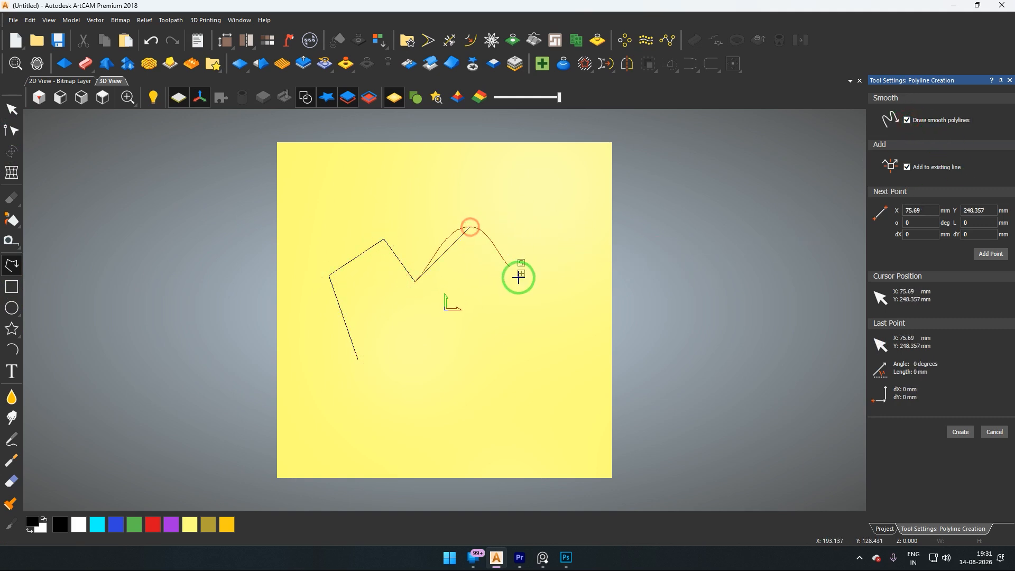
left_click(530, 305)
left_click(464, 383)
left_click(387, 359)
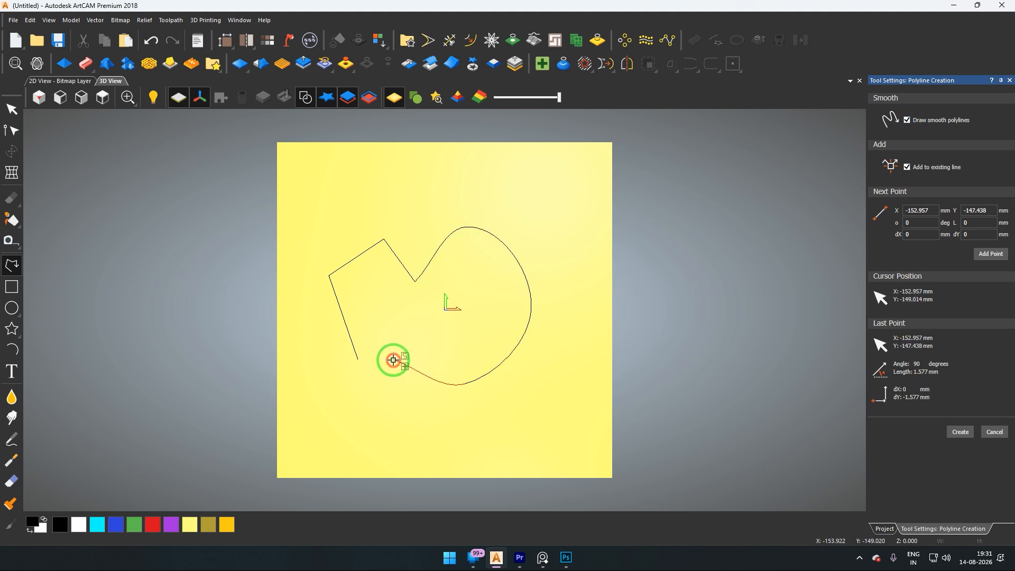
left_click(356, 358)
key("ctrl+z")
- Draw a closed, smooth five-point polyline about 518 mm wide and 559 mm high around the origin, then finish and deselect it
left_click(356, 256)
left_click(416, 191)
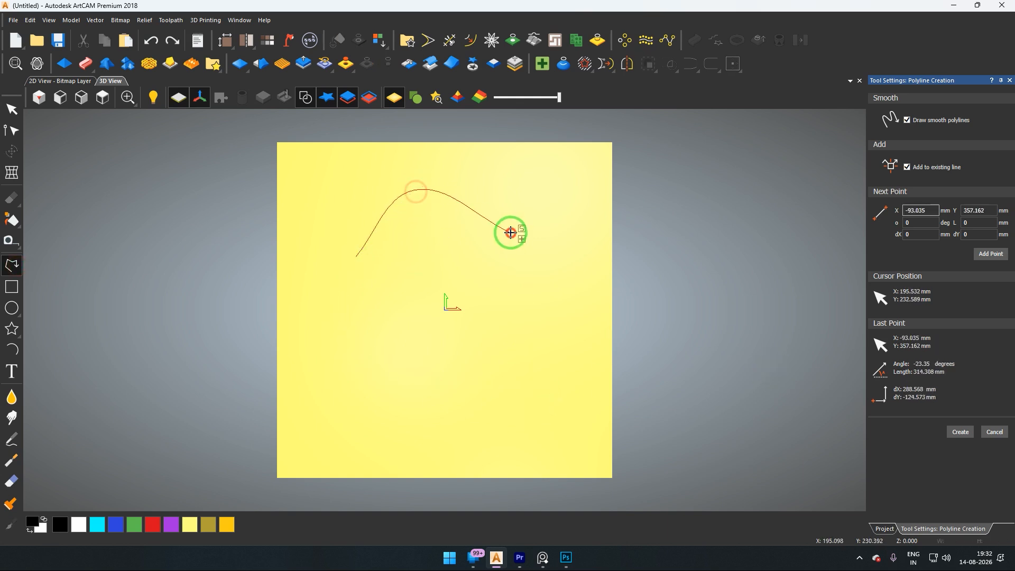
left_click(502, 355)
left_click(390, 357)
left_click(356, 255)
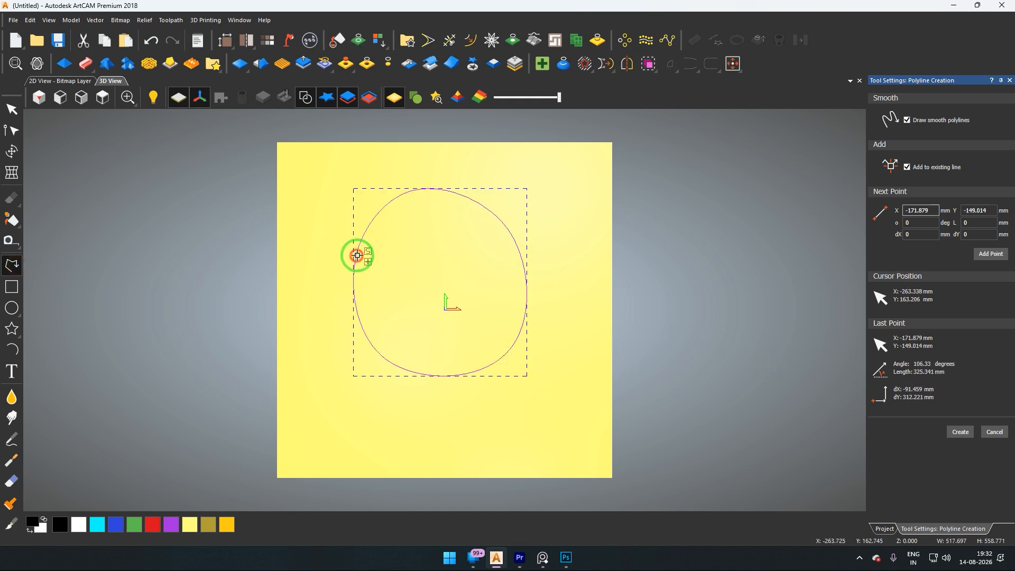
key("Escape")
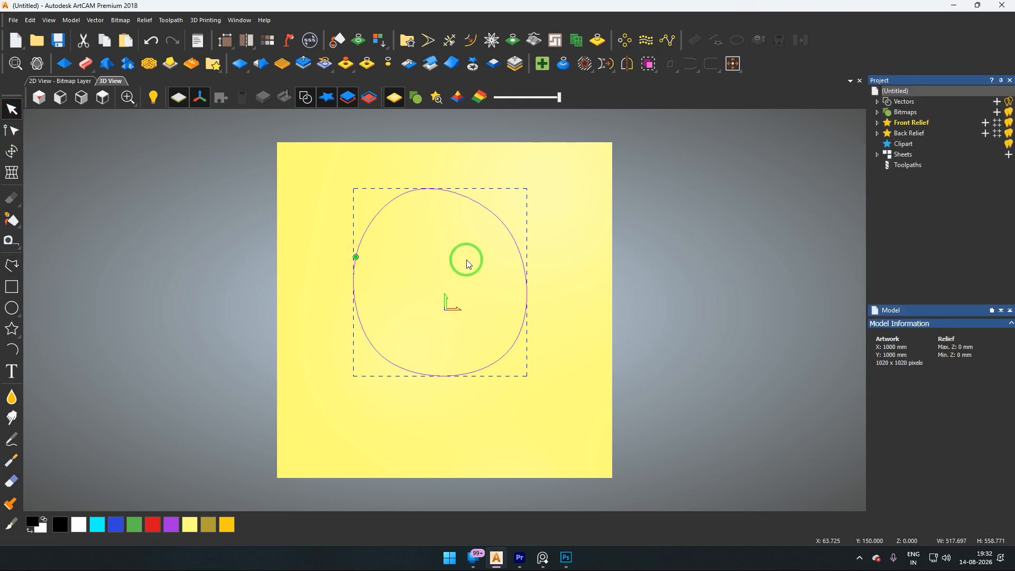
left_click(702, 309)
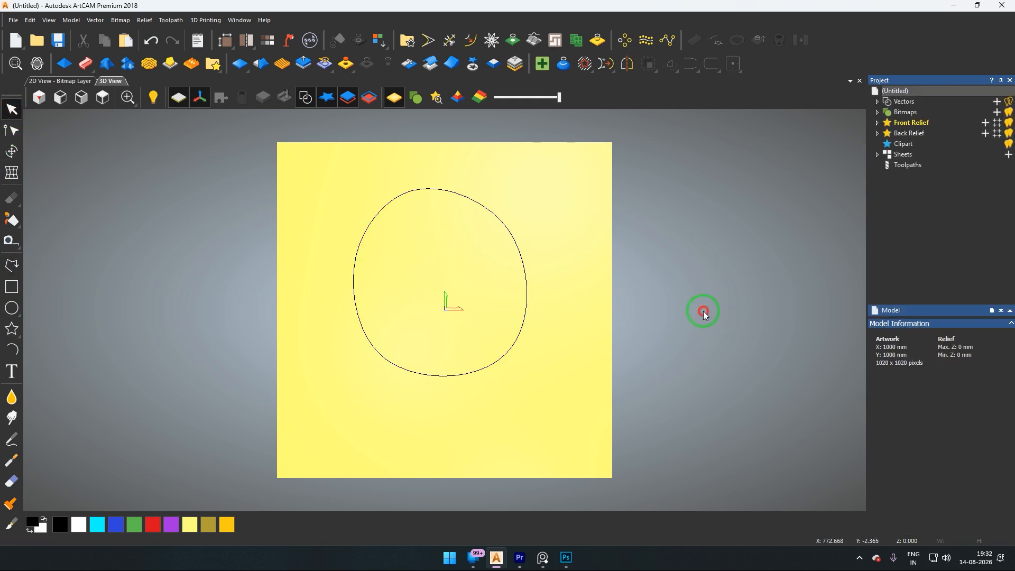
- Shift the closed curve slightly left, then nudge its upper-right node in node editing and turn off Maintain Smooth Curves
left_click(357, 253)
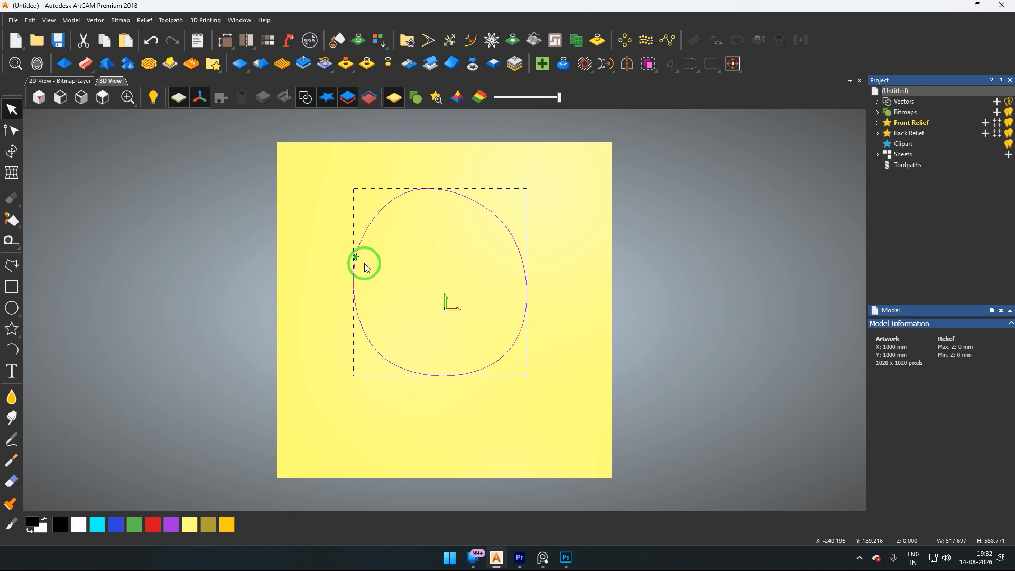
left_click_drag(356, 256, 348, 258)
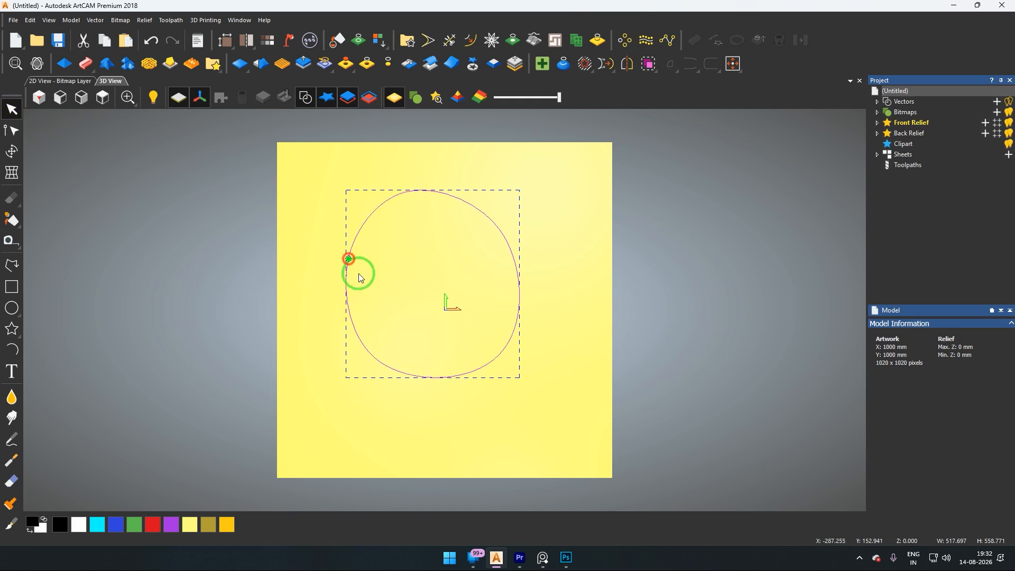
left_click(11, 132)
left_click_drag(502, 234, 507, 242)
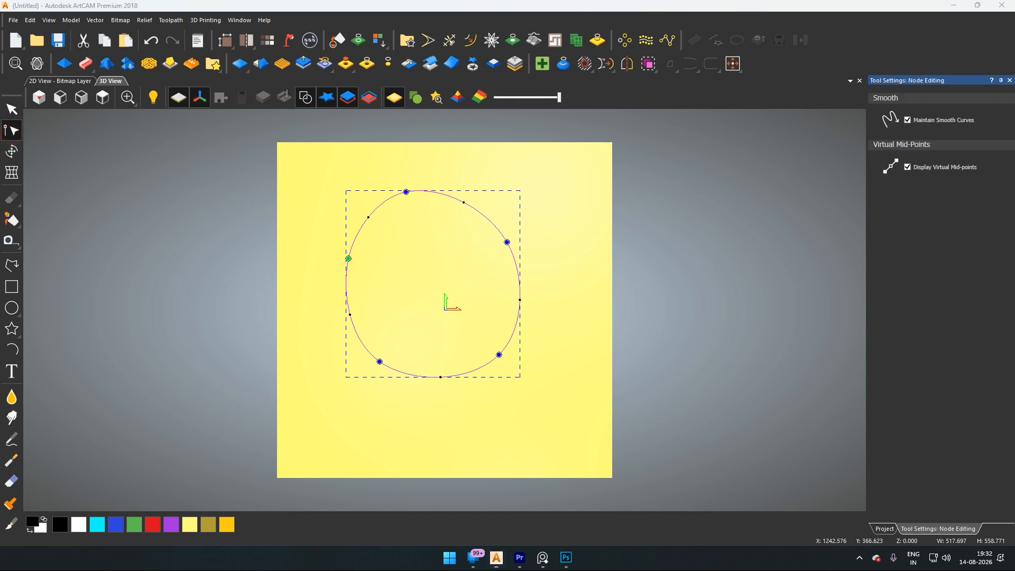
left_click(907, 120)
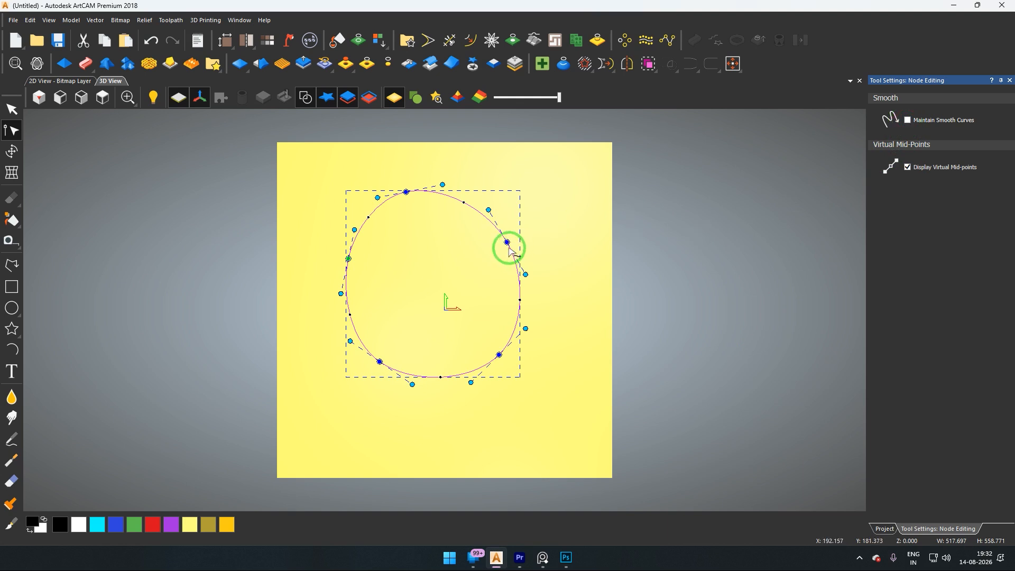
- Reshape the curve's upper-right side by moving its node outward, adjusting both tangent handles, and shifting the node slightly down
left_click_drag(506, 243, 532, 224)
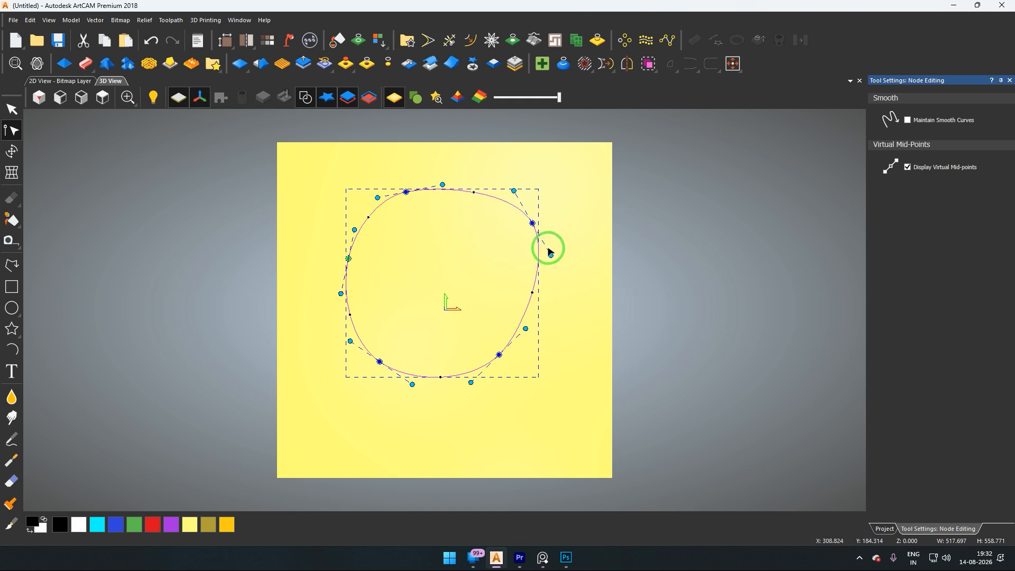
left_click_drag(550, 257, 568, 270)
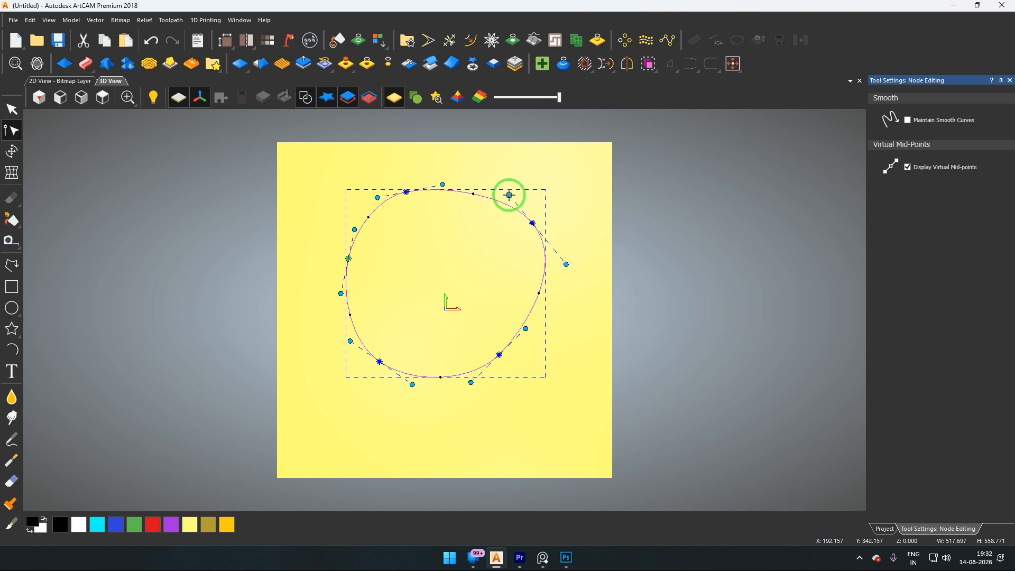
left_click_drag(510, 193, 505, 174)
mouse_move(531, 223)
left_mouse_down()
mouse_move(521, 215)
mouse_move(525, 238)
left_mouse_up()
- Move the curve's lower-left, left and lower-right nodes outward to make the shape larger and squarer
left_click_drag(378, 367, 333, 410)
left_click_drag(350, 257, 321, 209)
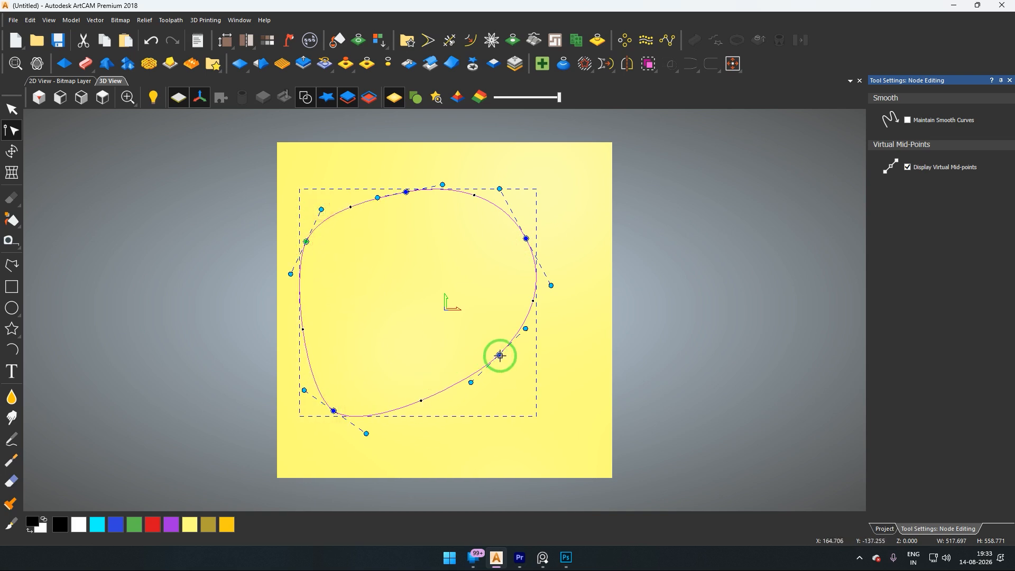
left_click_drag(499, 355, 535, 396)
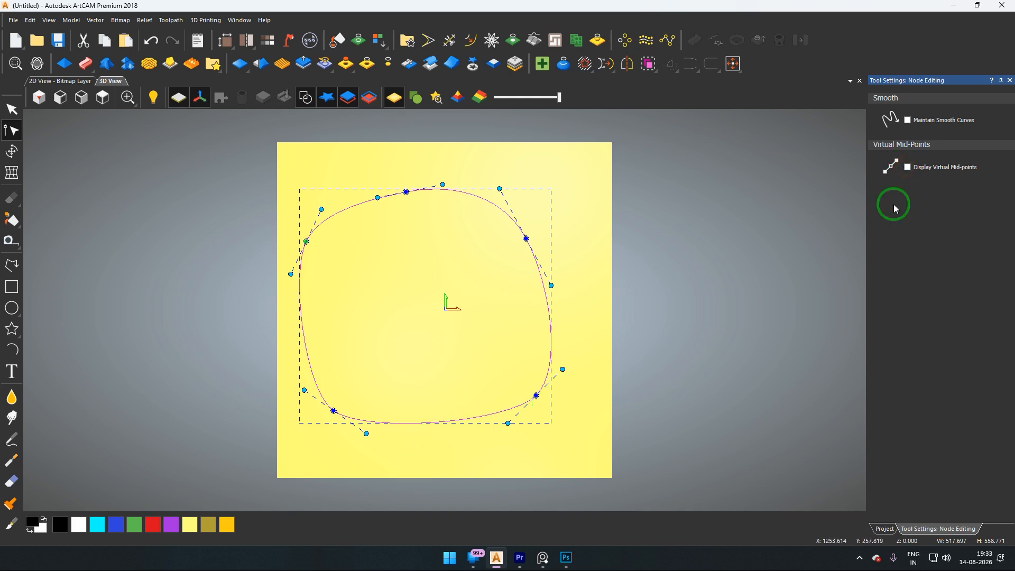
- With virtual mid-points displayed, pull the bottom mid-point up into an arch, lengthen its left handle, and bulge the right side outward
left_click(906, 167)
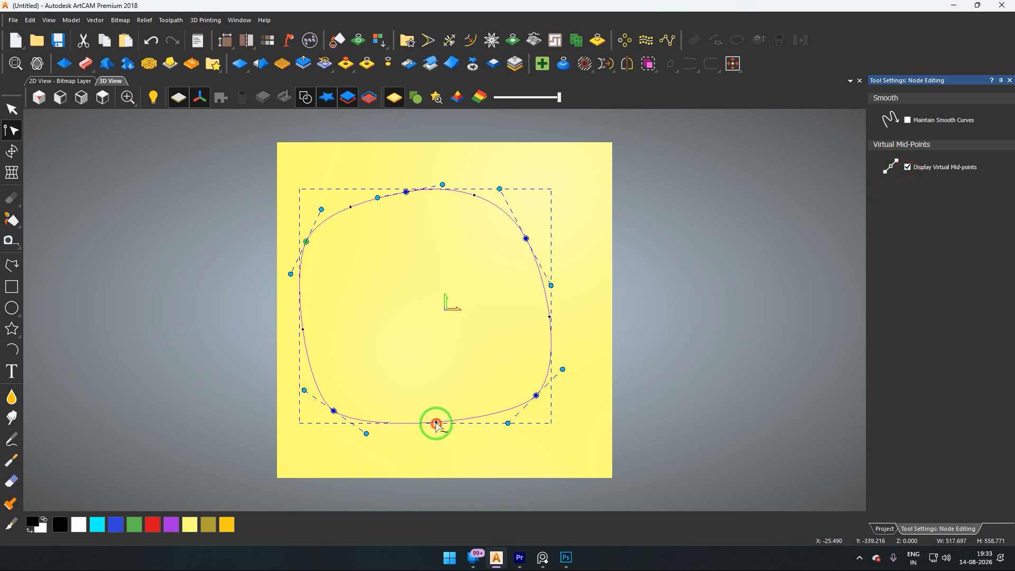
left_click_drag(436, 423, 507, 322)
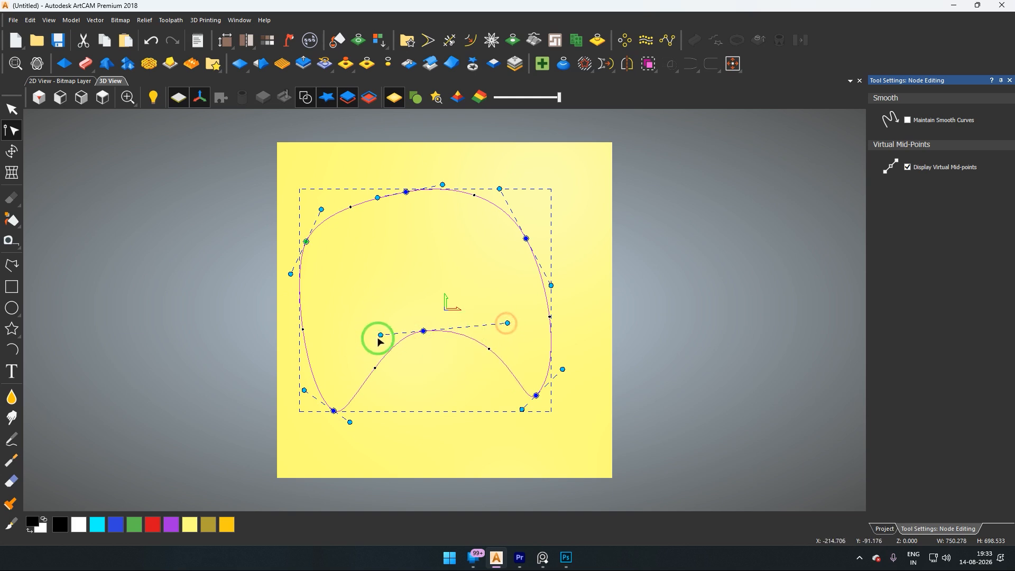
left_click_drag(380, 336, 328, 344)
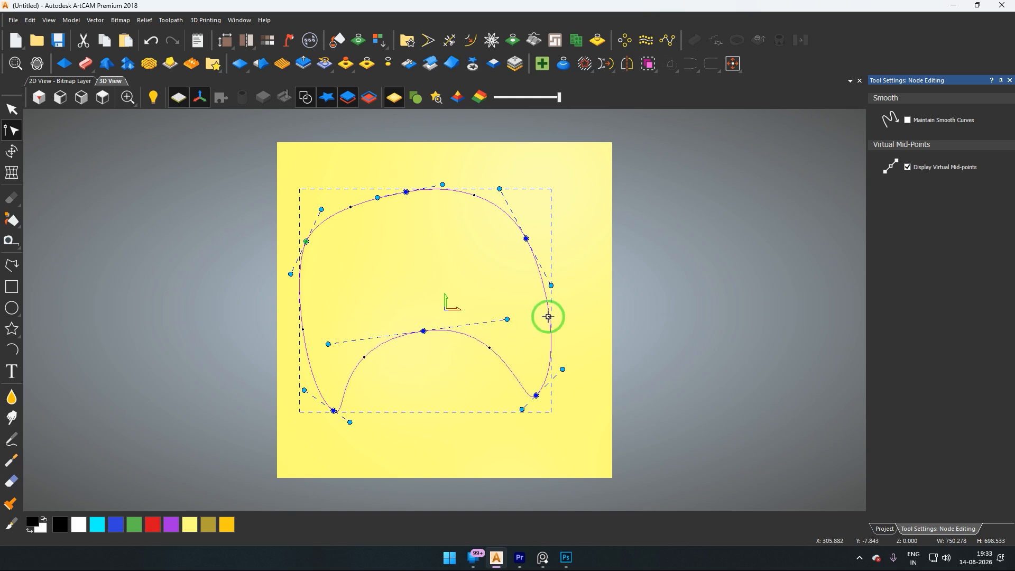
left_click_drag(548, 316, 576, 314)
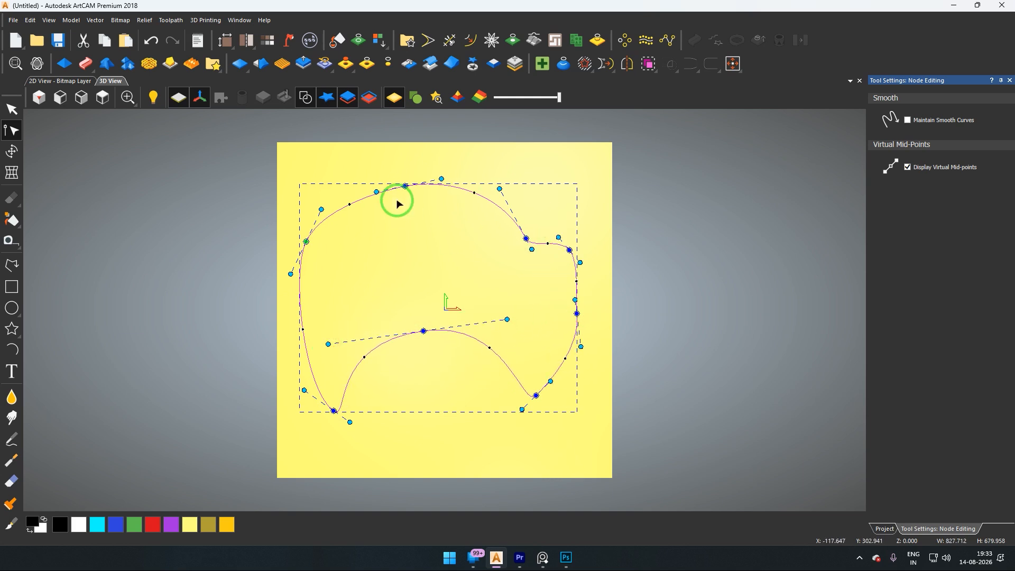
- Lower the curve's top node, then delete that node
left_click_drag(404, 186, 406, 211)
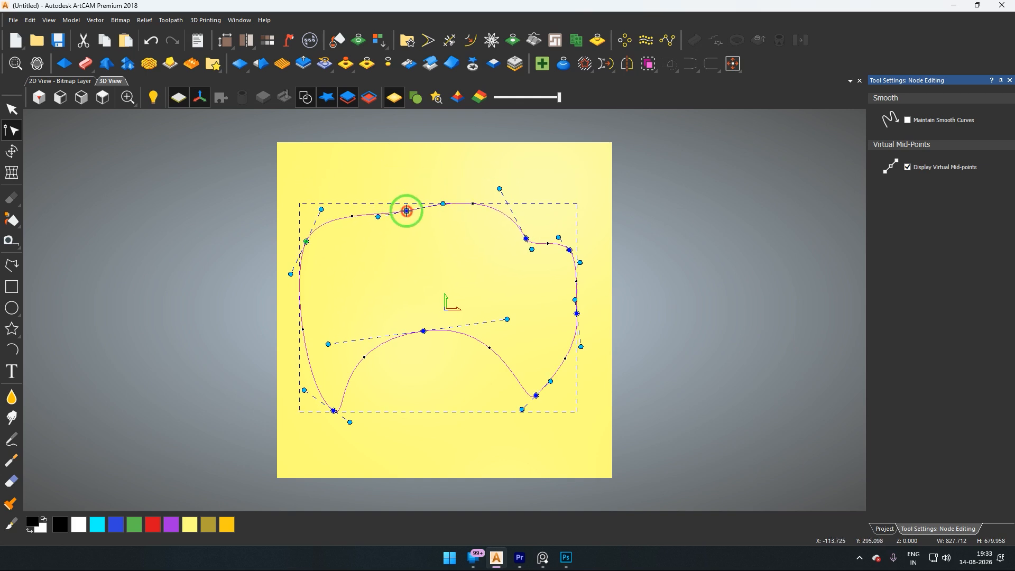
right_click(406, 211)
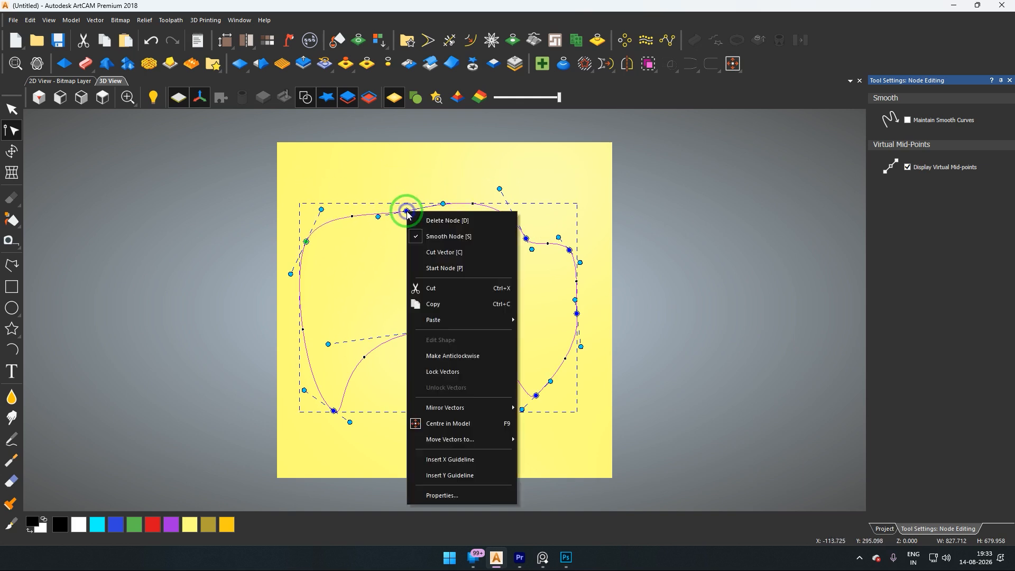
left_click(435, 224)
- Delete the two upper-right nodes, then raise the top edge's mid-point and stretch its tangent handles into a broad dome
left_click_drag(526, 239, 500, 183)
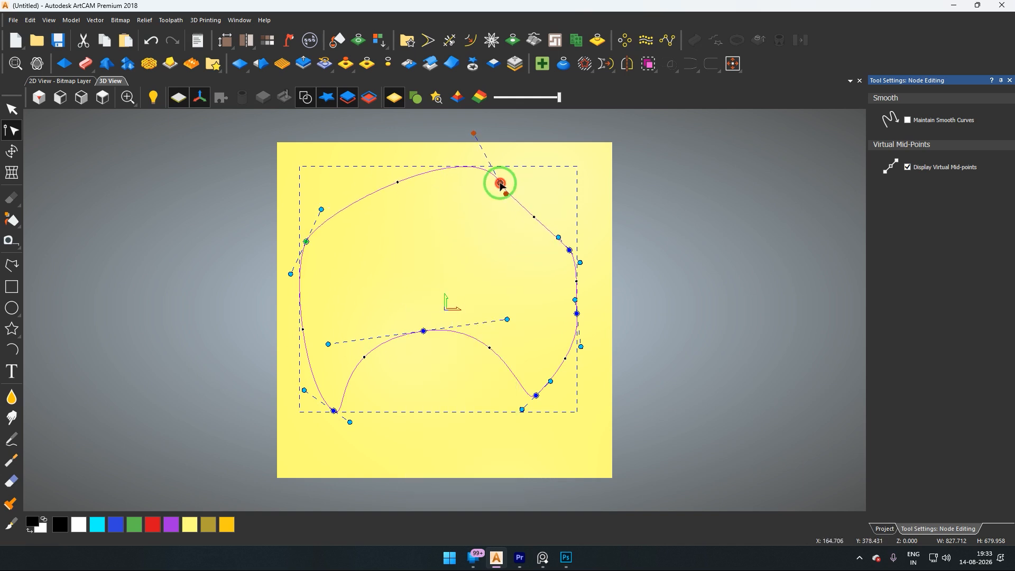
key("ctrl+z")
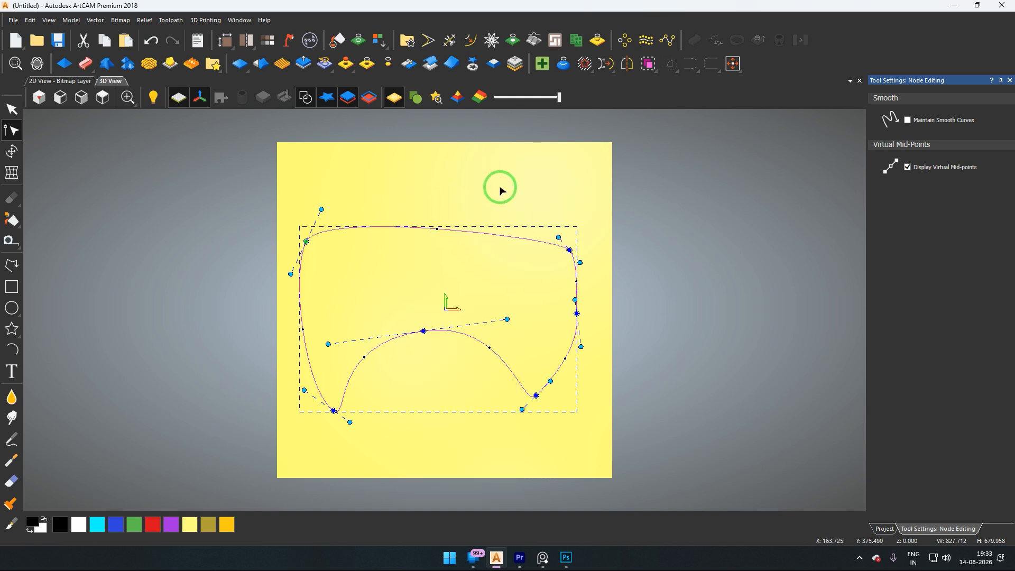
left_click_drag(570, 249, 531, 195)
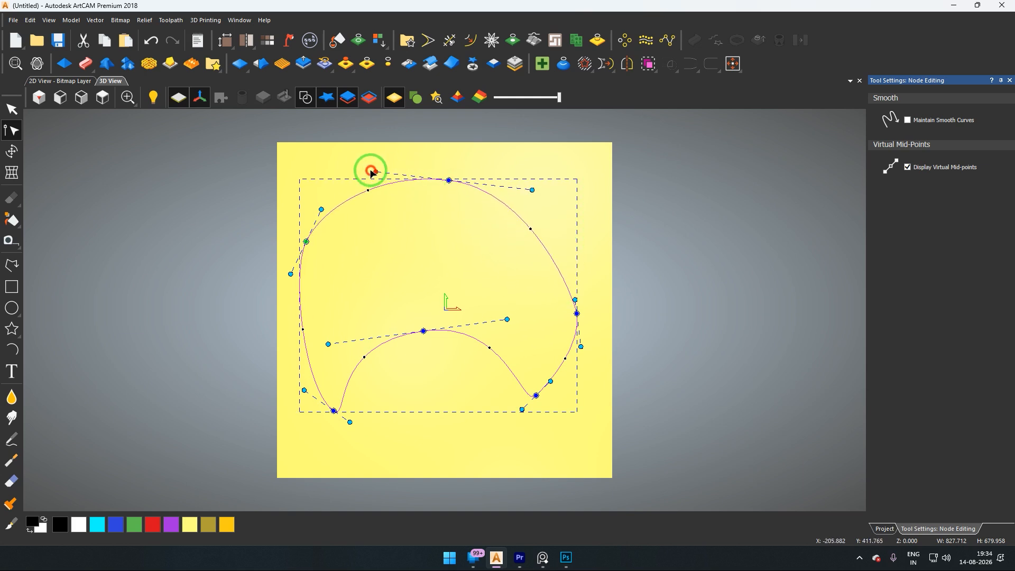